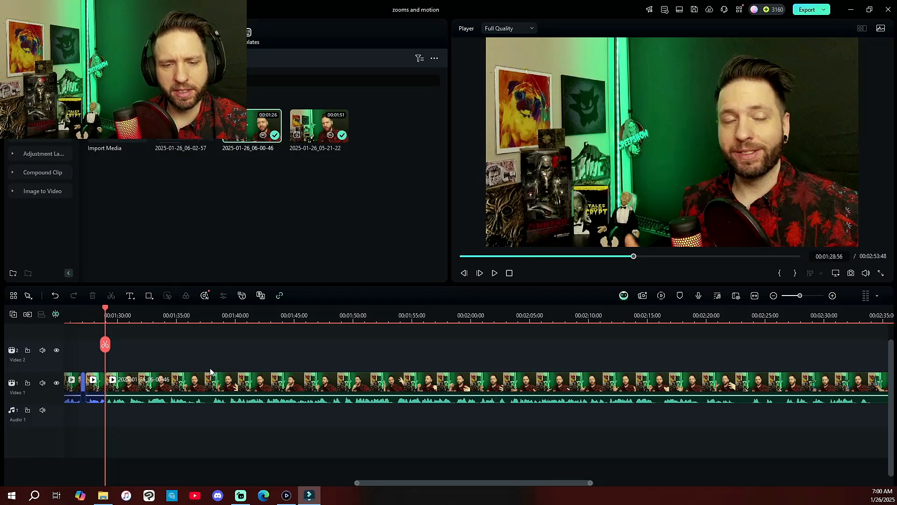
# Split the Video 1 clip at 00:01:34:26 and again six frames further on, at 00:01:34:32.
pyautogui.click(170, 349)
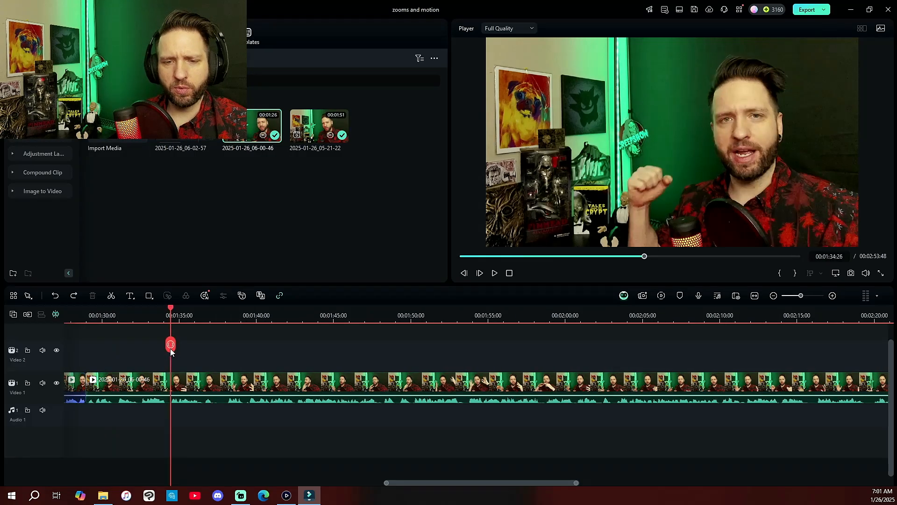
pyautogui.click(171, 345)
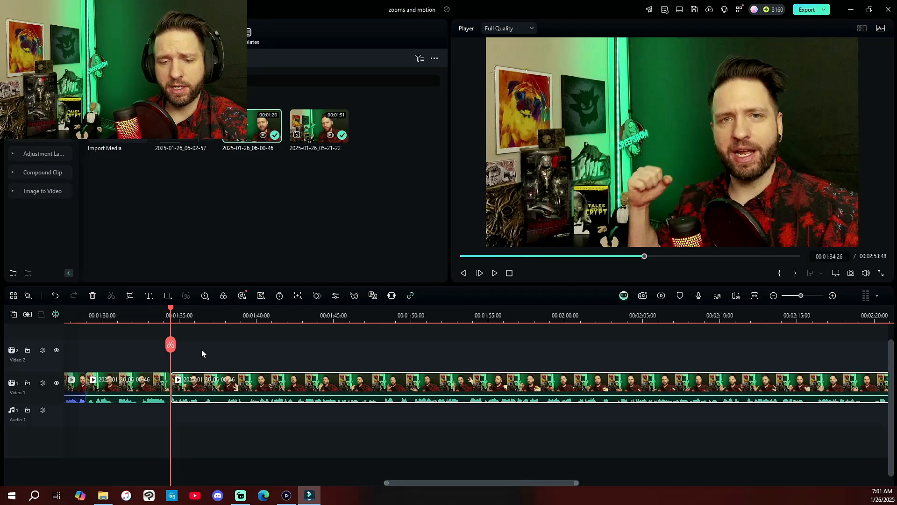
pyautogui.press('Right')
pyautogui.press('Right')
pyautogui.press('Right')
pyautogui.press('Right')
pyautogui.press('Right')
pyautogui.press('Right')
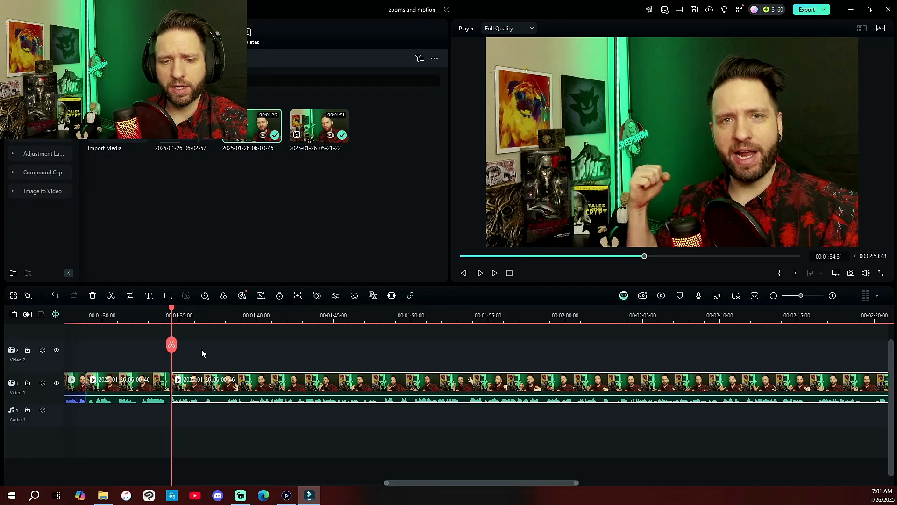
pyautogui.moveTo(210, 322); pyautogui.dragTo(463, 322)
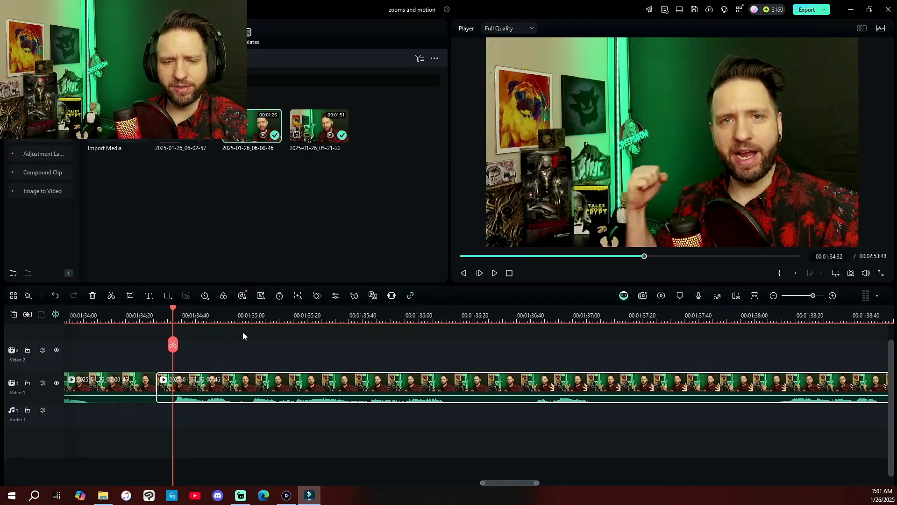
pyautogui.click(173, 343)
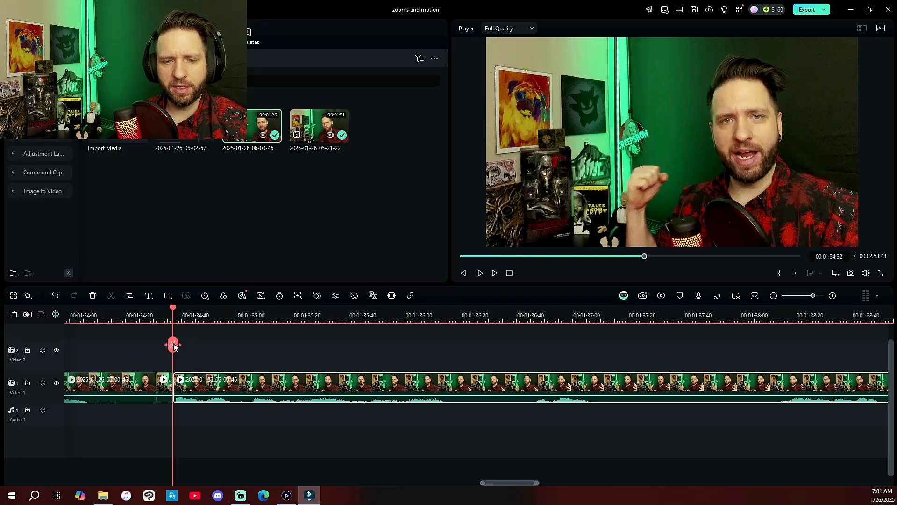
# Open Crop and Zoom for the segment before the first new cut and set the End frame's width to 1720, against the image's right edge.
pyautogui.click(135, 388)
pyautogui.hotkey('alt', 'c')
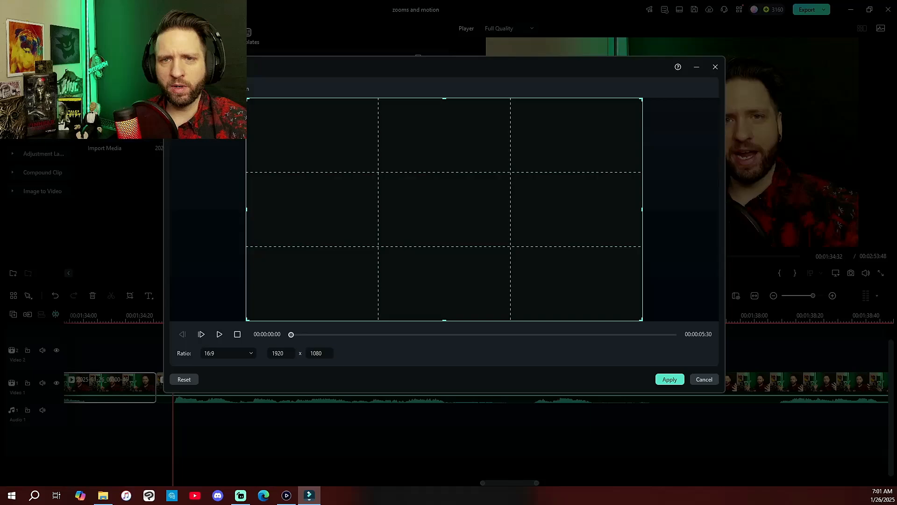
pyautogui.moveTo(372, 205); pyautogui.dragTo(258, 285)
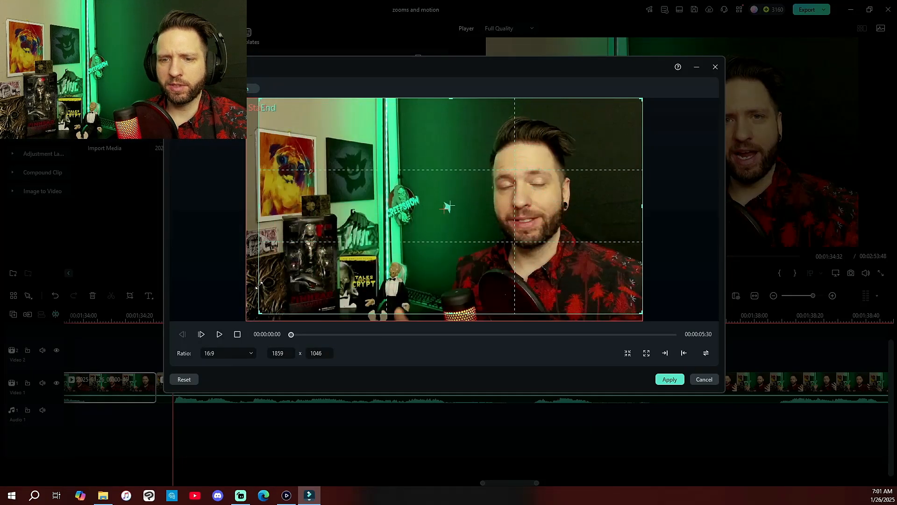
pyautogui.click(286, 353)
pyautogui.write('1')
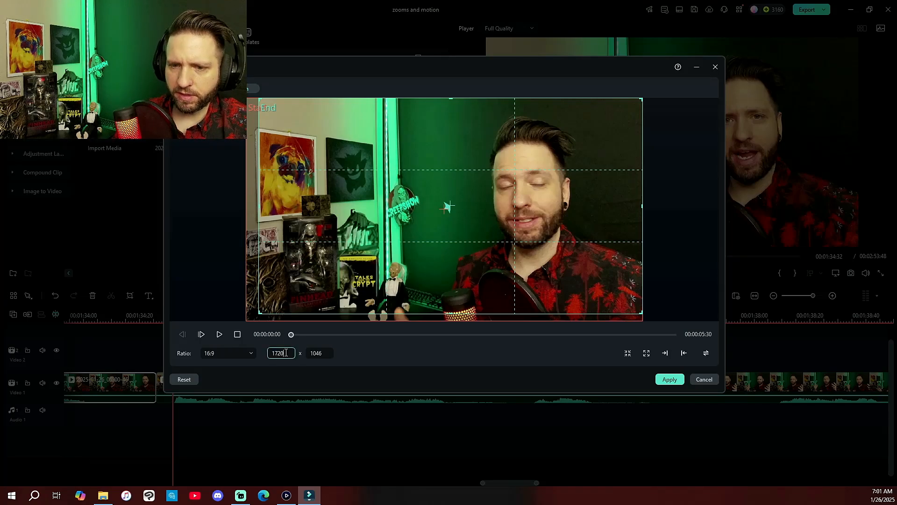
pyautogui.write('720')
pyautogui.press('Return')
pyautogui.moveTo(419, 230); pyautogui.dragTo(463, 257)
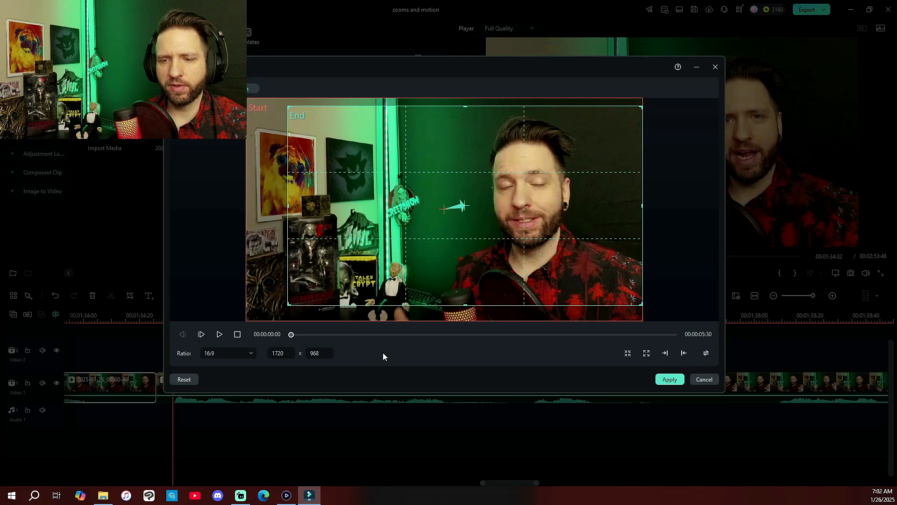
# Shift the End frame and undo the recent changes to its size and position.
pyautogui.click(279, 302)
pyautogui.click(350, 280)
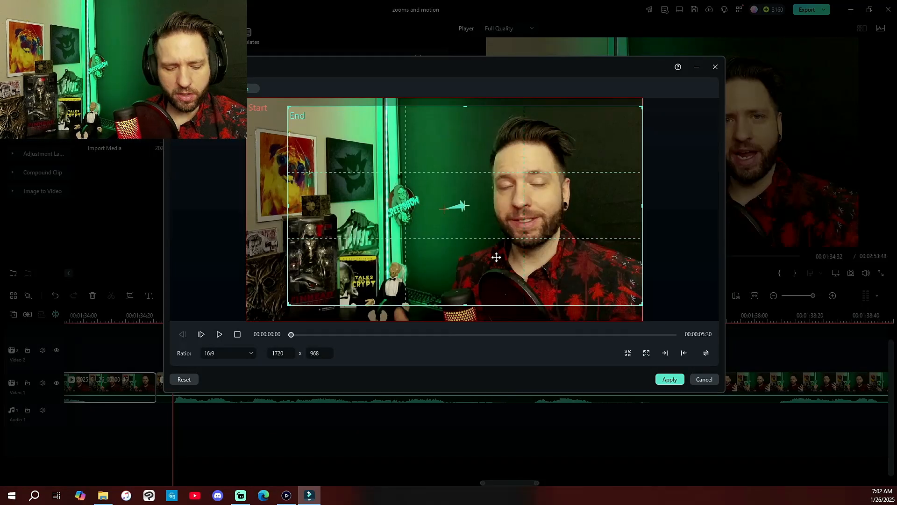
pyautogui.moveTo(576, 296); pyautogui.dragTo(529, 283)
pyautogui.hotkey('ctrl', 'z')
pyautogui.hotkey('ctrl', 'z')
pyautogui.hotkey('ctrl', 'z')
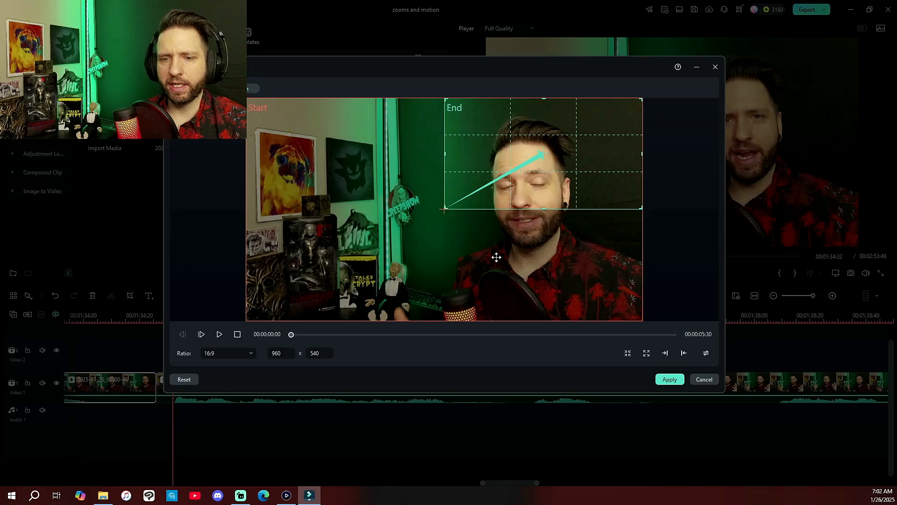
# Center the End frame in the image and try to set its width to 1720.
pyautogui.click(450, 230)
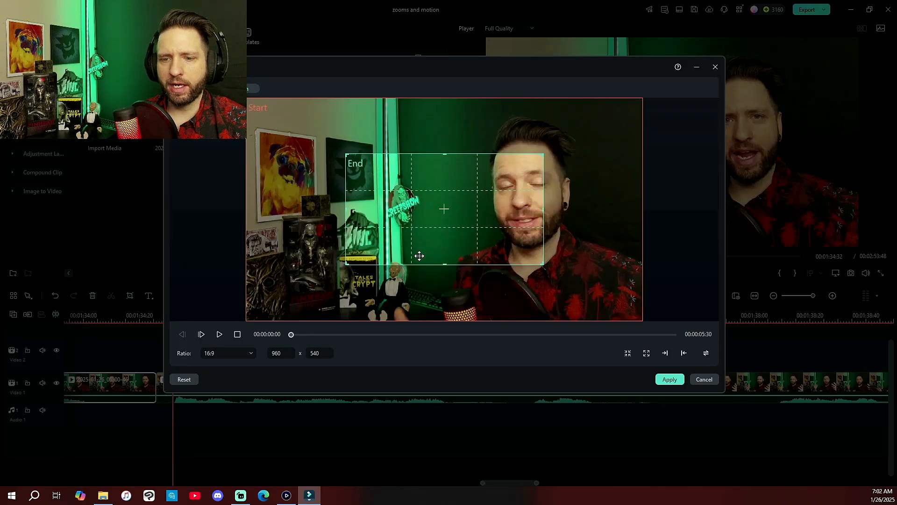
pyautogui.doubleClick(281, 354)
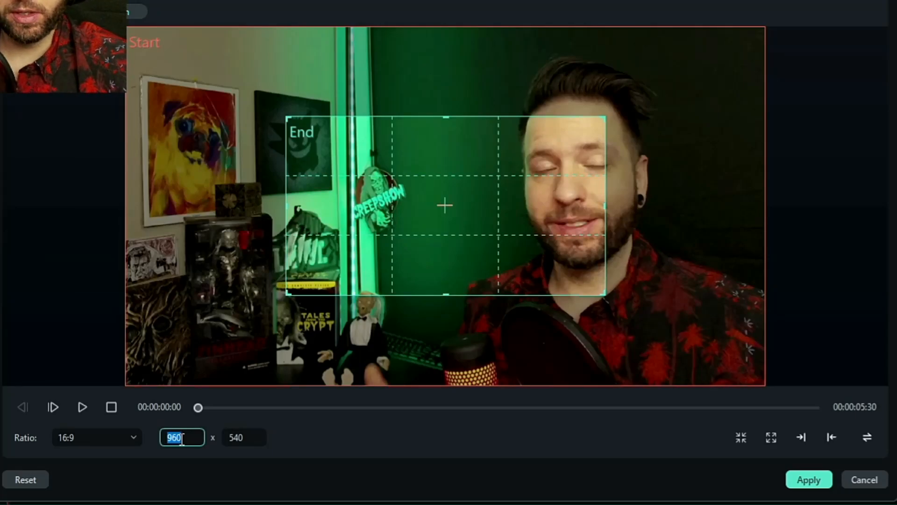
pyautogui.write('172')
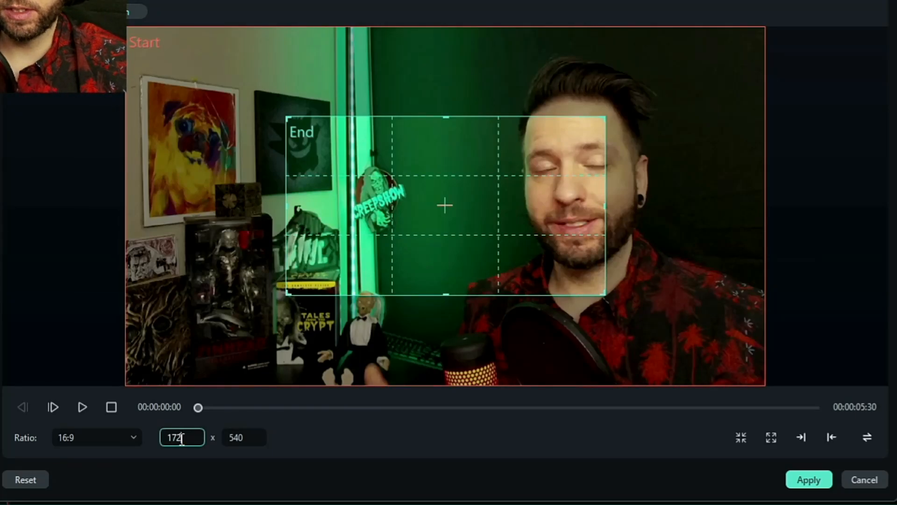
pyautogui.write('0')
pyautogui.click(175, 485)
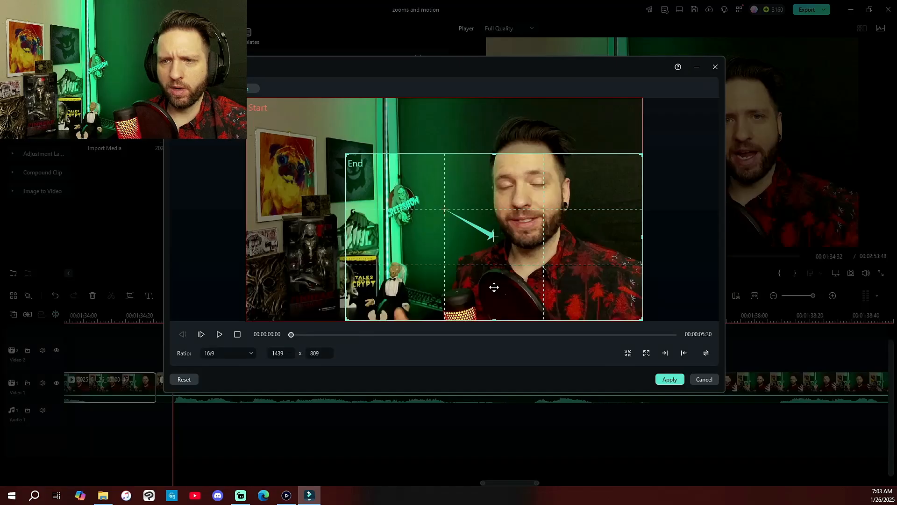
# Enlarge the End frame, set its width to 1720, place it vertically centered against the image's right edge, and apply the zoom.
pyautogui.moveTo(494, 287); pyautogui.dragTo(494, 231)
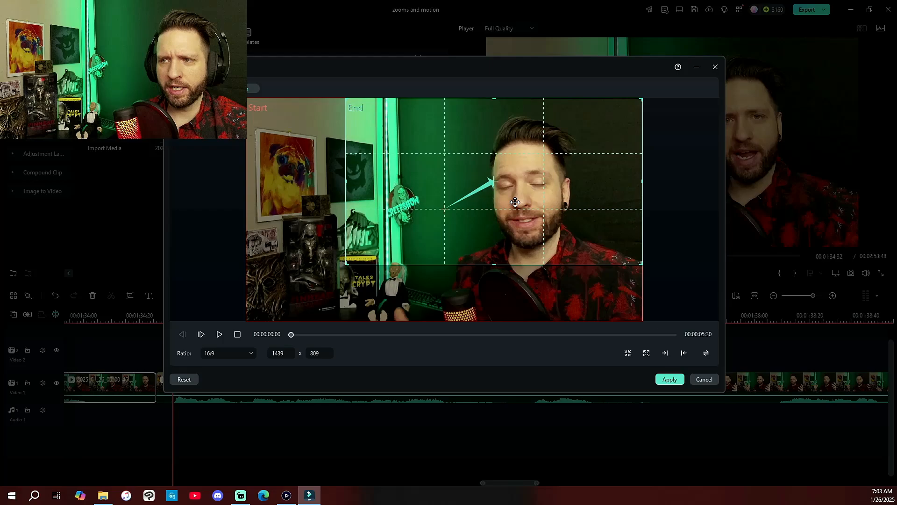
pyautogui.moveTo(346, 264); pyautogui.dragTo(267, 309)
pyautogui.click(275, 356)
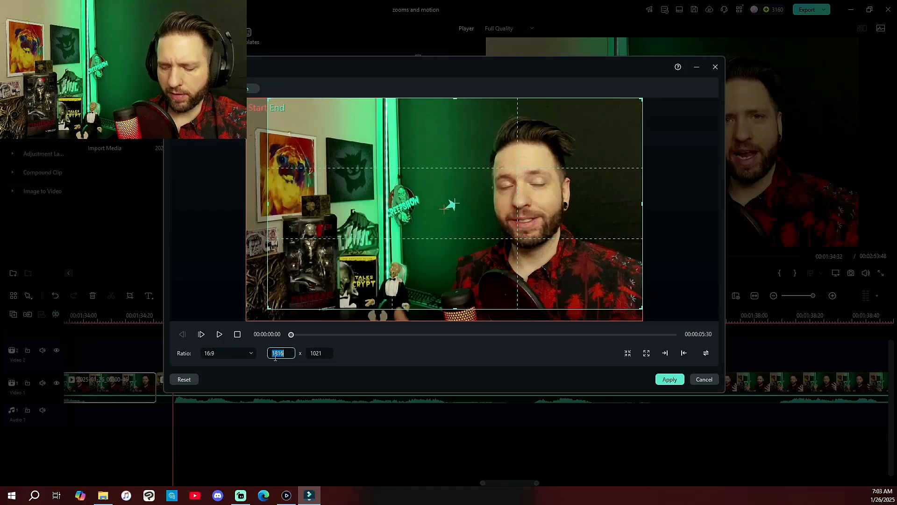
pyautogui.write('1720')
pyautogui.press('Return')
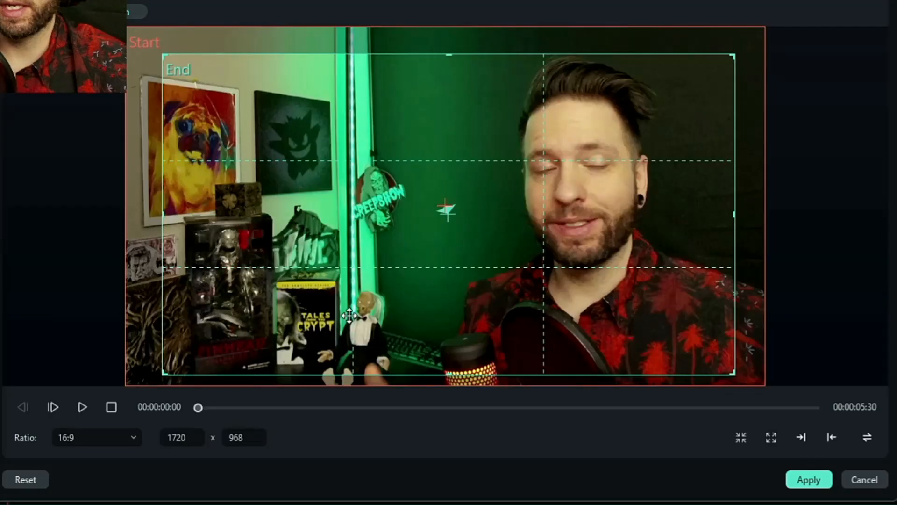
pyautogui.moveTo(383, 260); pyautogui.dragTo(384, 271)
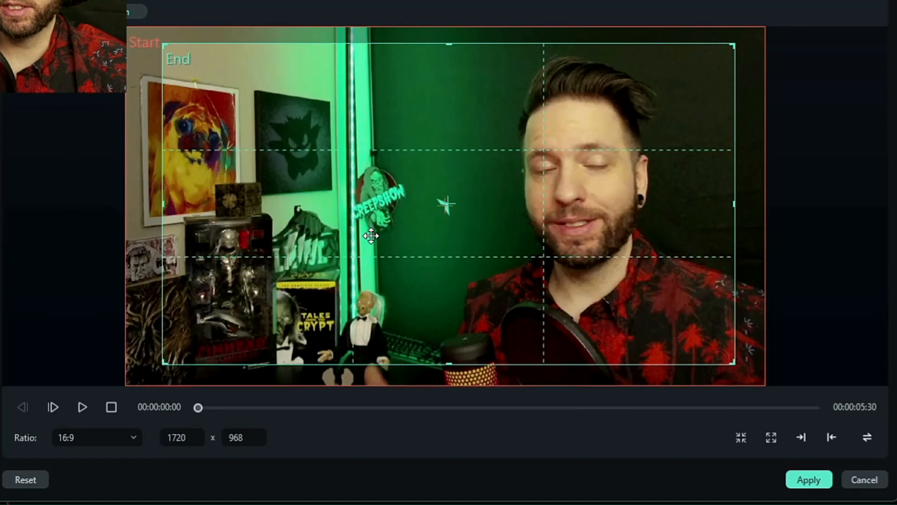
pyautogui.moveTo(371, 236); pyautogui.dragTo(423, 234)
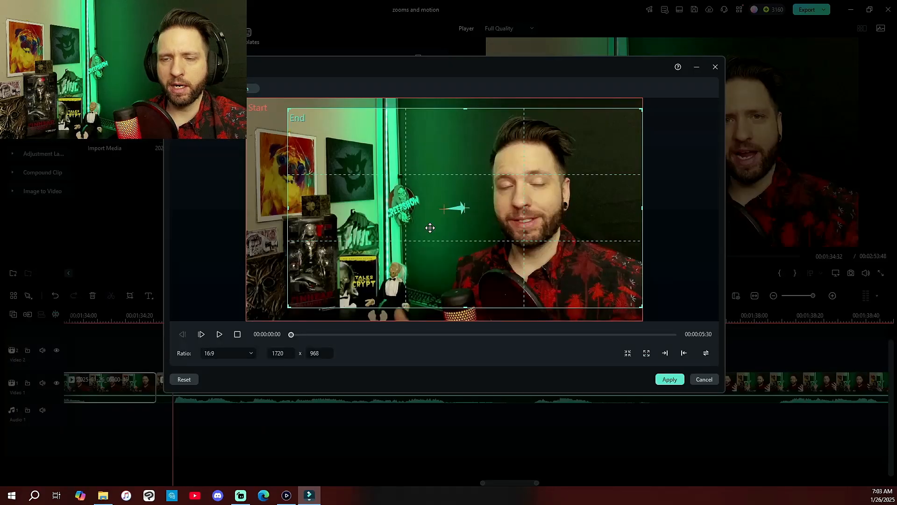
pyautogui.click(669, 380)
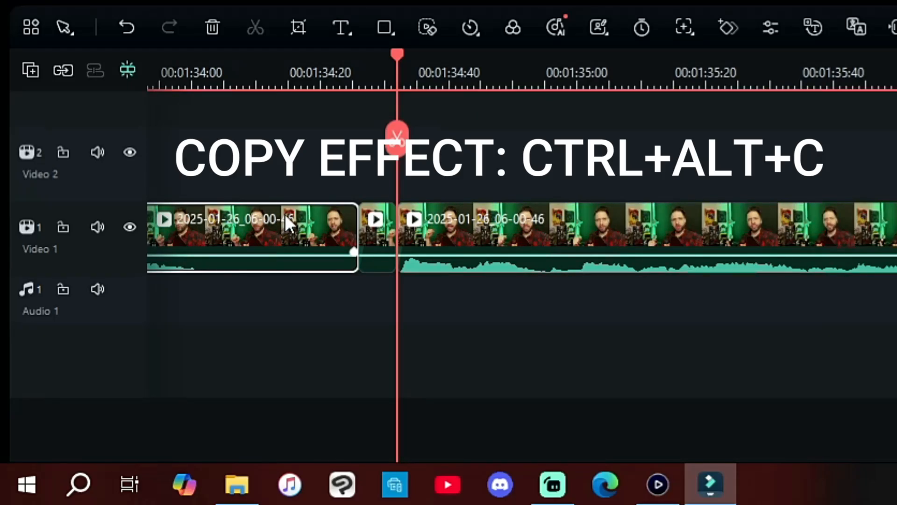
# Open Crop and Zoom for the short six-frame segment and swap its start and end points.
pyautogui.click(373, 238)
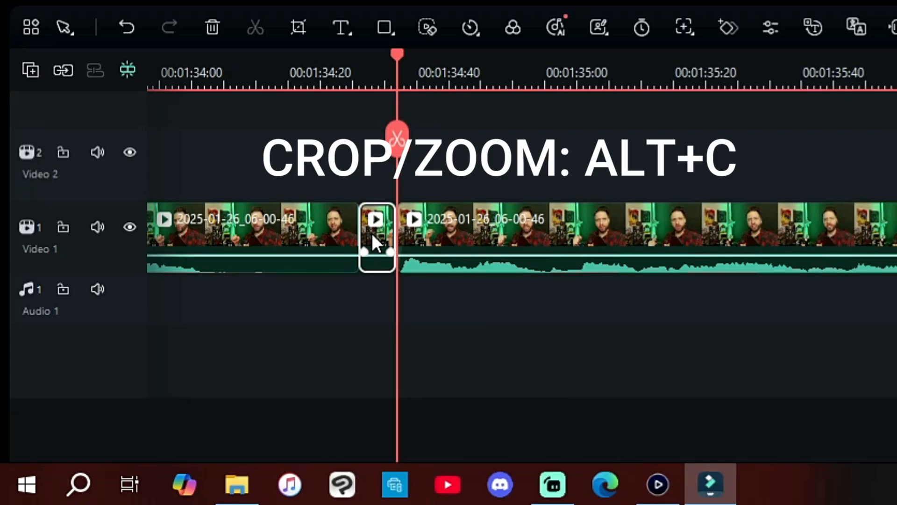
pyautogui.hotkey('alt', 'c')
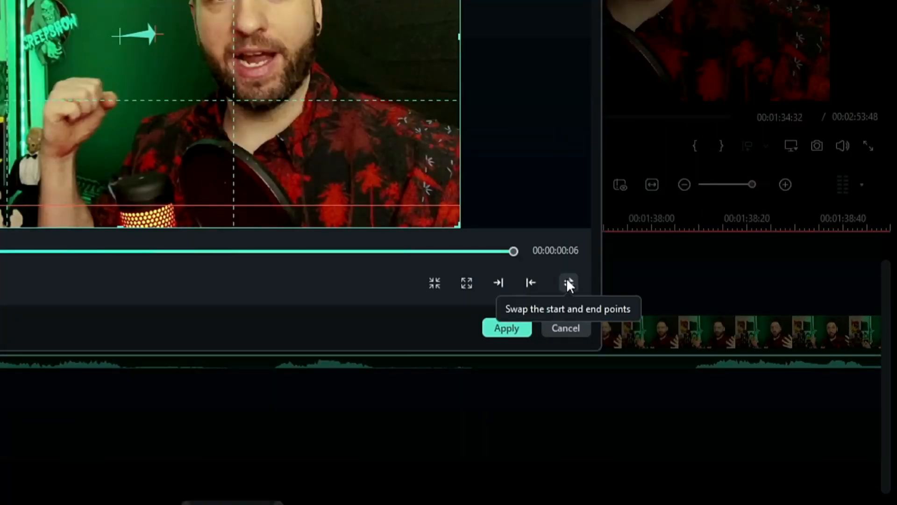
pyautogui.click(567, 282)
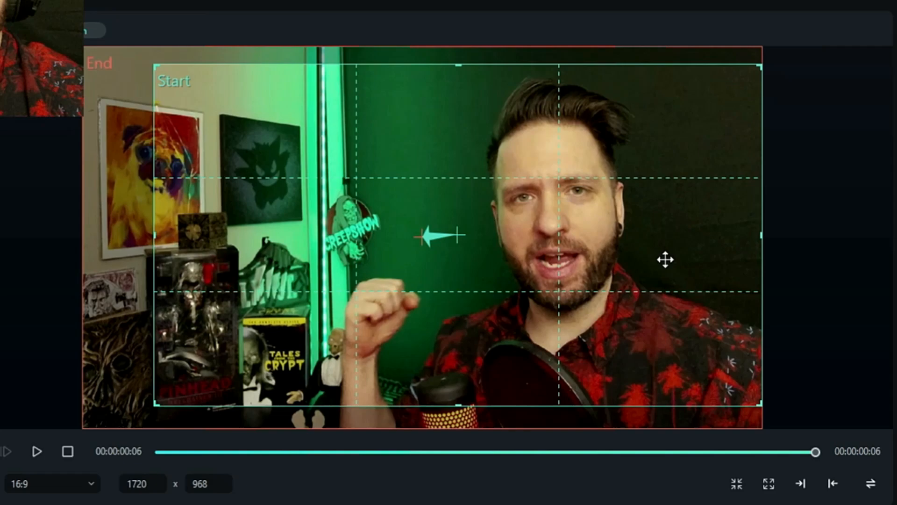
# Set the six-frame segment's End frame width to 1520, place it against the right edge inside the Start frame, and apply the zoom.
pyautogui.click(108, 363)
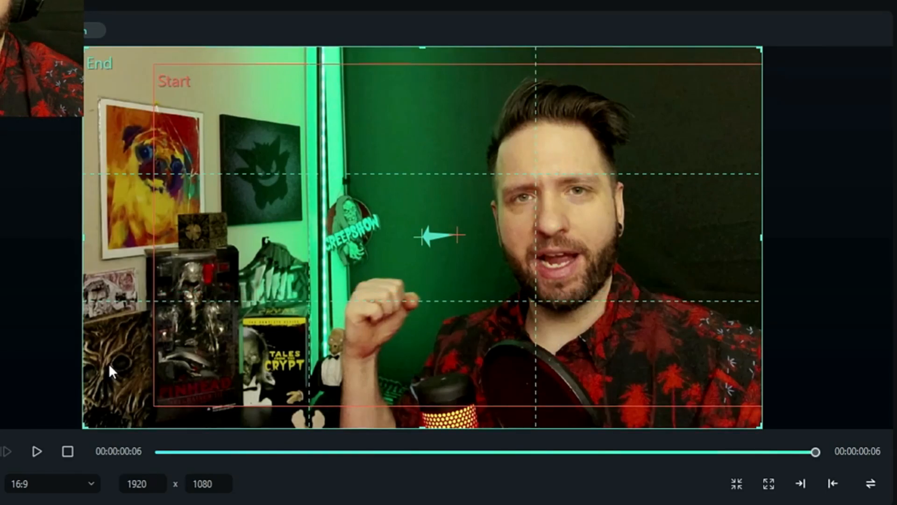
pyautogui.click(141, 486)
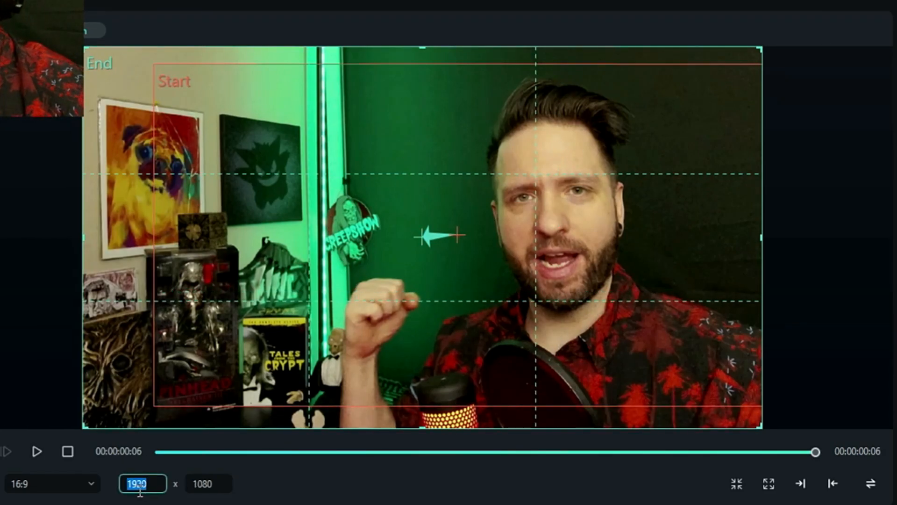
pyautogui.write('1520')
pyautogui.press('Return')
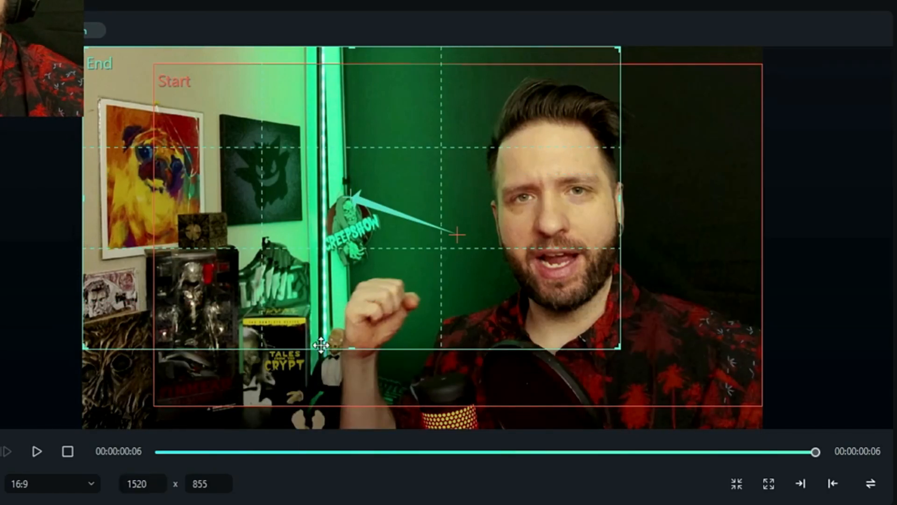
pyautogui.moveTo(319, 310); pyautogui.dragTo(461, 332)
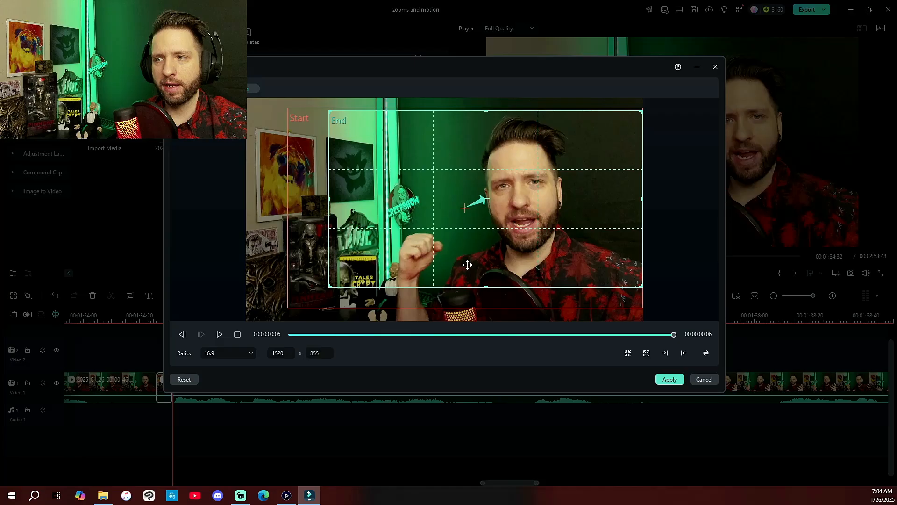
pyautogui.moveTo(468, 265); pyautogui.dragTo(471, 262)
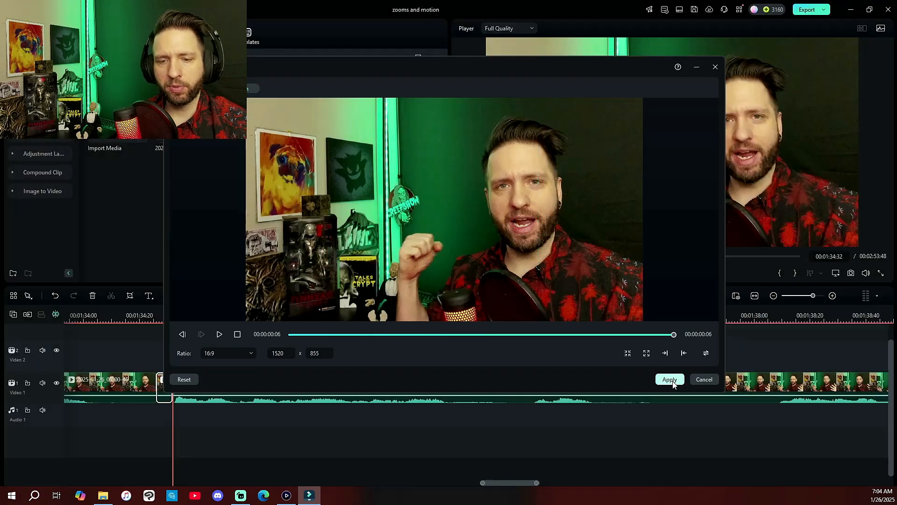
pyautogui.click(670, 380)
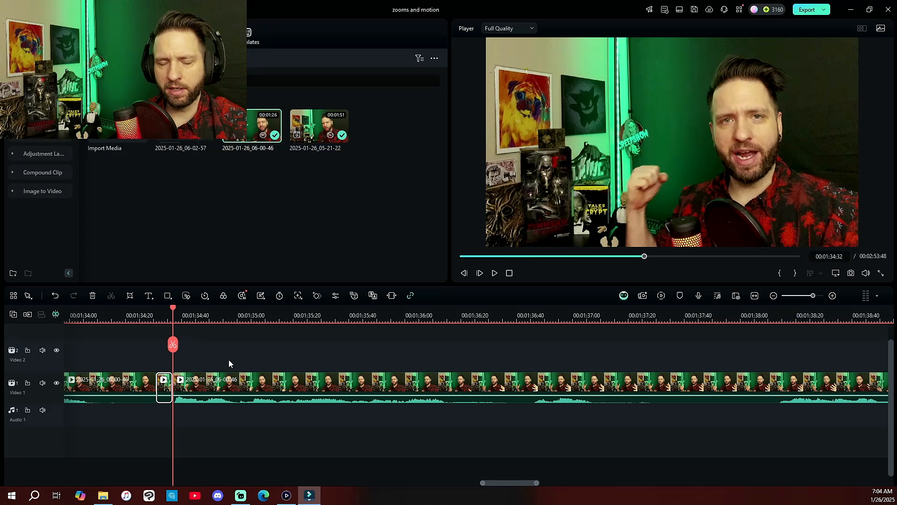
# Split the following Video 1 segment at 00:01:38:08 and again at 00:01:38:14.
pyautogui.click(450, 357)
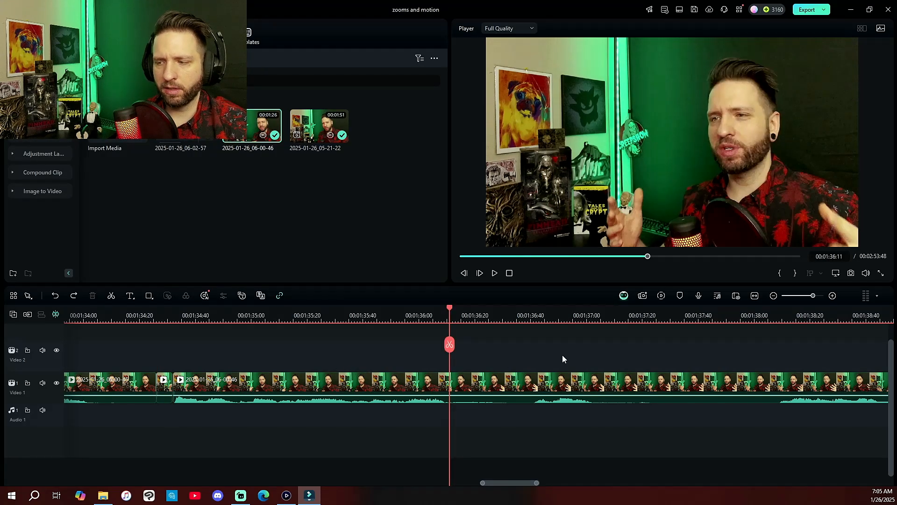
pyautogui.click(776, 350)
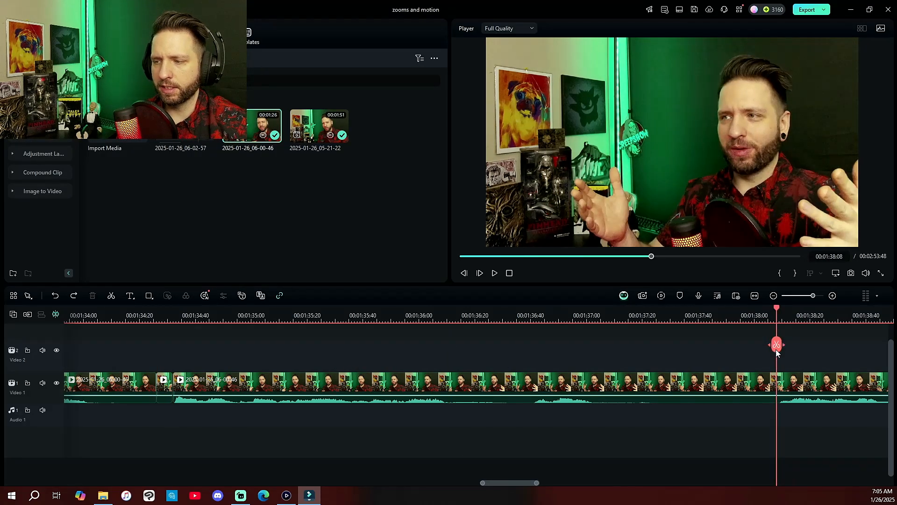
pyautogui.click(776, 345)
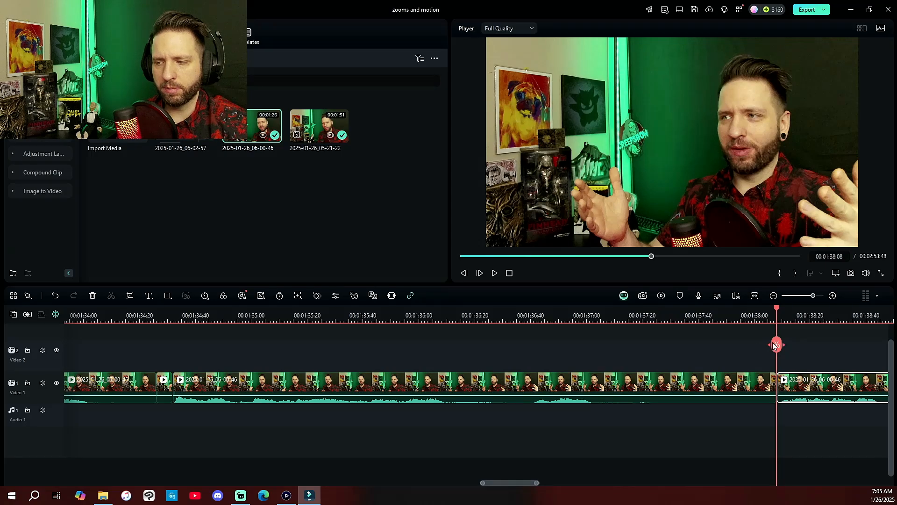
pyautogui.moveTo(787, 351); pyautogui.dragTo(794, 351)
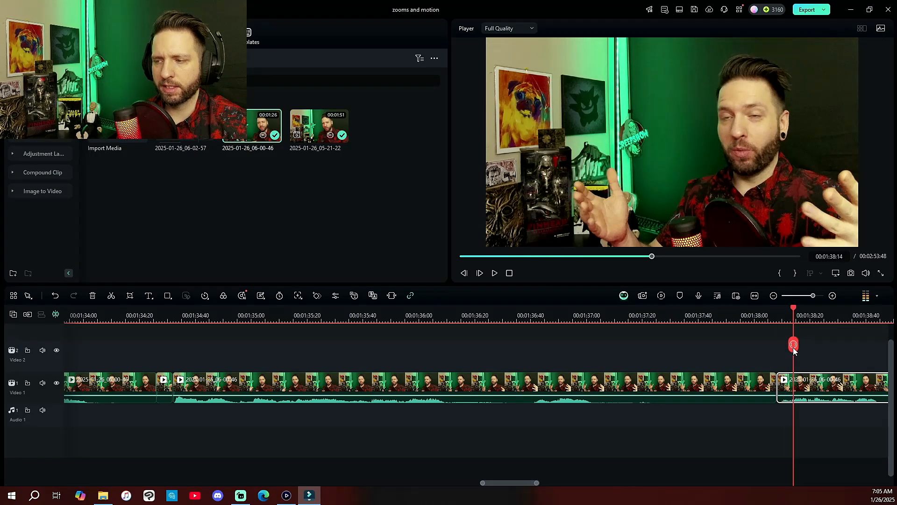
pyautogui.click(793, 347)
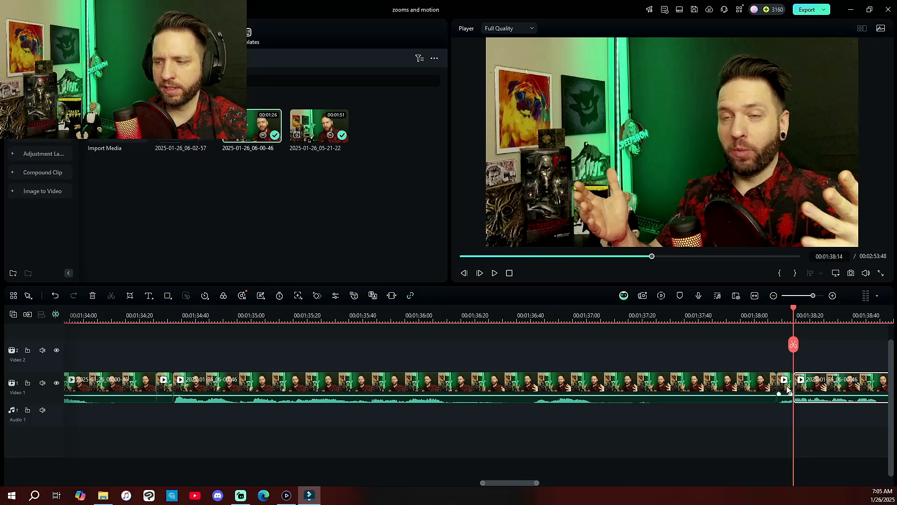
# Swap the start and end points of the segment between the two six-frame segments and apply the 1520 x 855 frame as a static crop.
pyautogui.moveTo(786, 346); pyautogui.dragTo(648, 404)
pyautogui.click(550, 418)
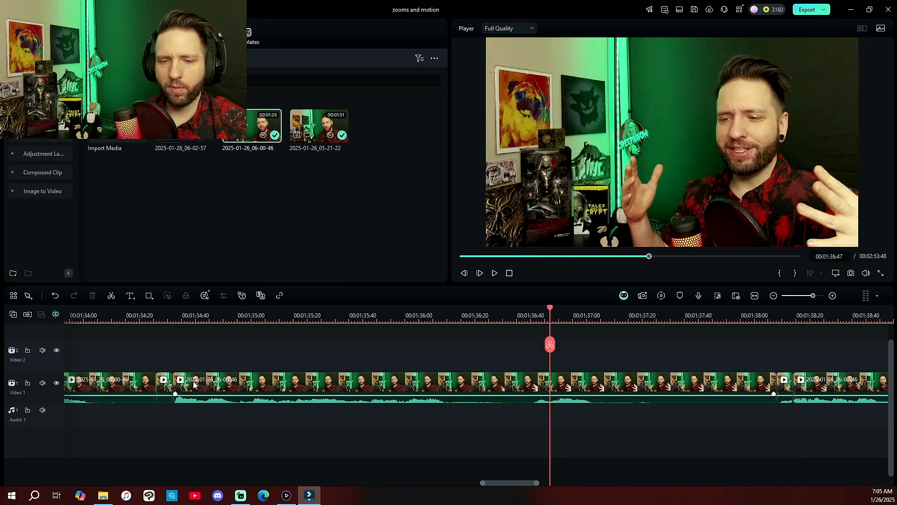
pyautogui.click(164, 390)
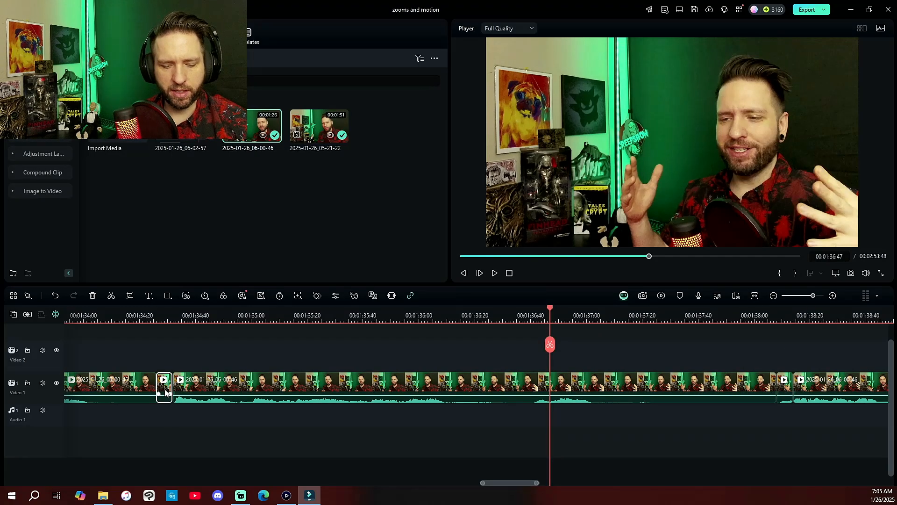
pyautogui.click(234, 385)
pyautogui.hotkey('alt', 'c')
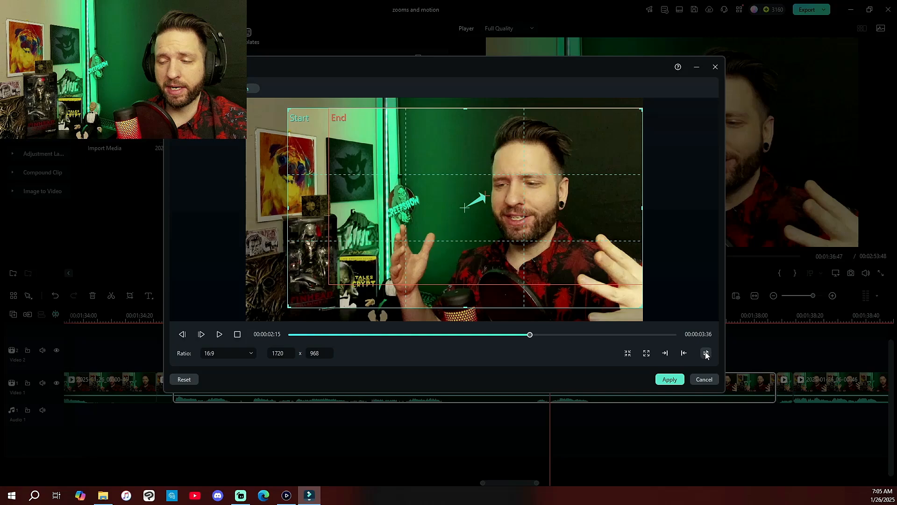
pyautogui.click(707, 354)
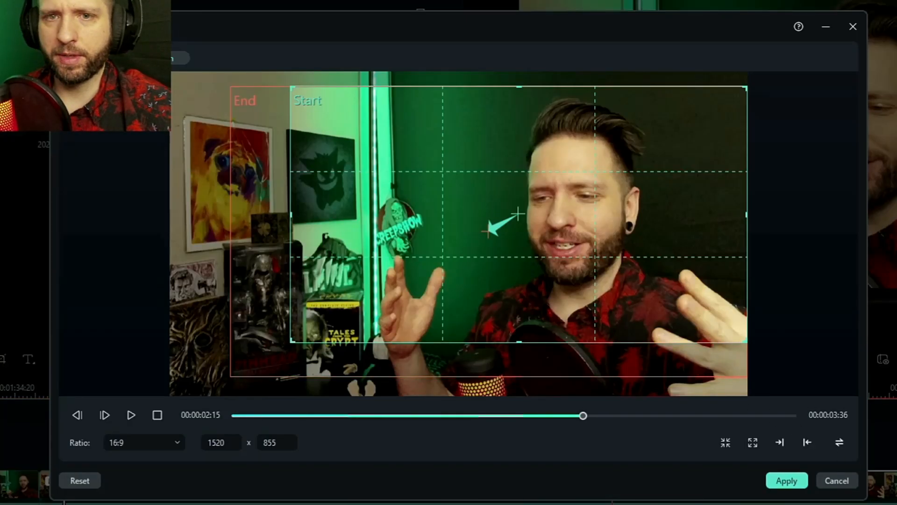
pyautogui.click(91, 58)
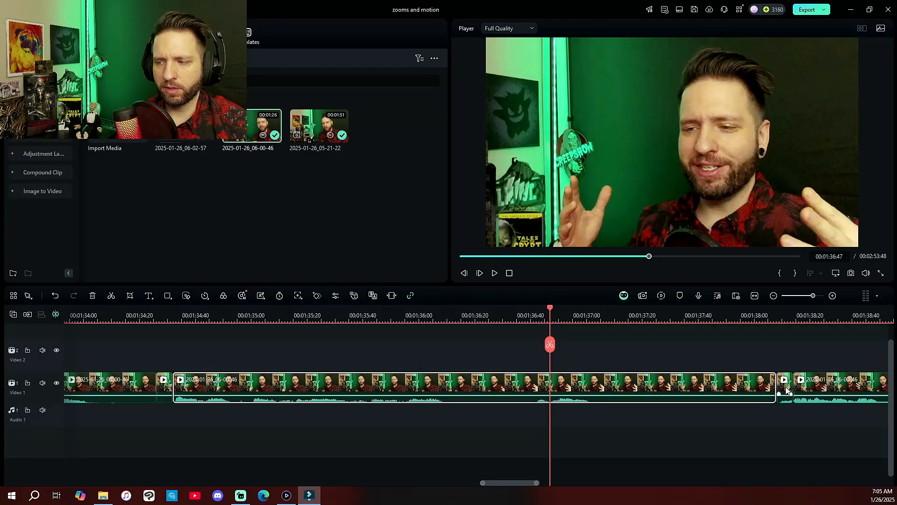
# Swap the second six-frame segment's start and end points, make its End frame smaller inside the 1520-wide Start frame, and apply the zoom.
pyautogui.click(787, 390)
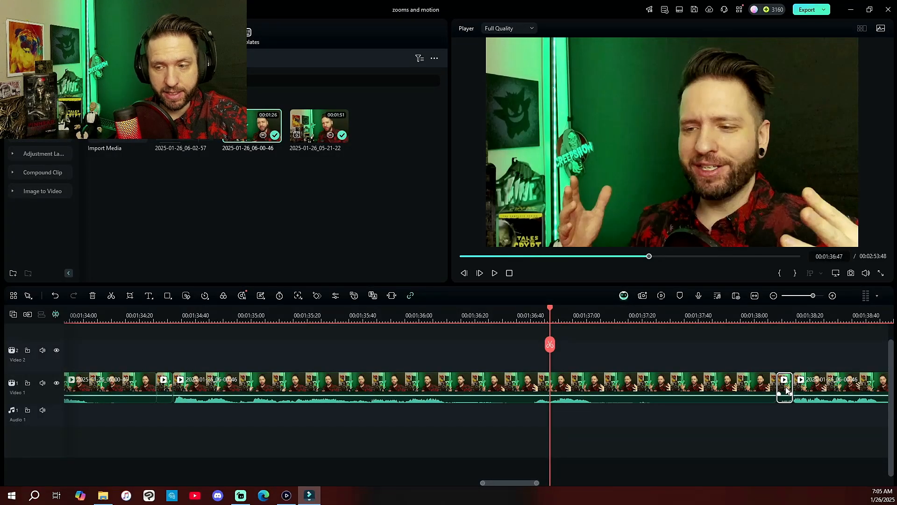
pyautogui.click(159, 361)
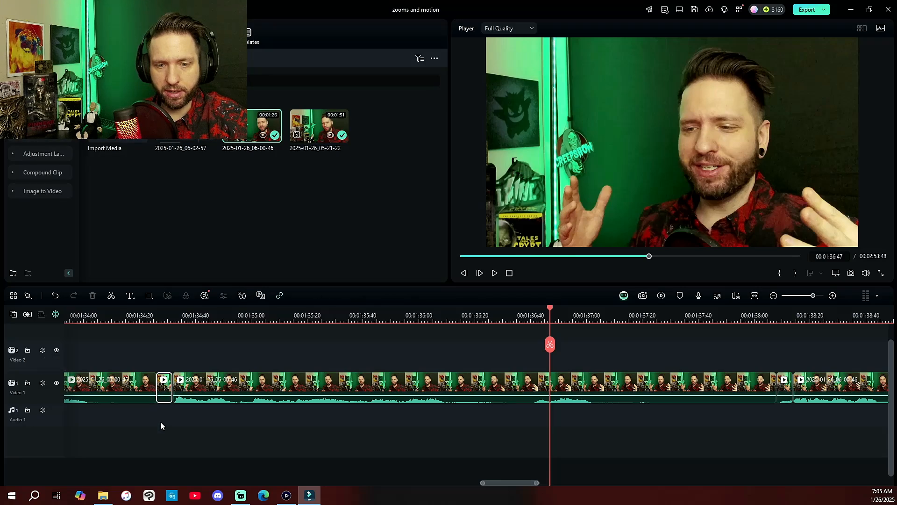
pyautogui.click(786, 387)
pyautogui.hotkey('alt', 'c')
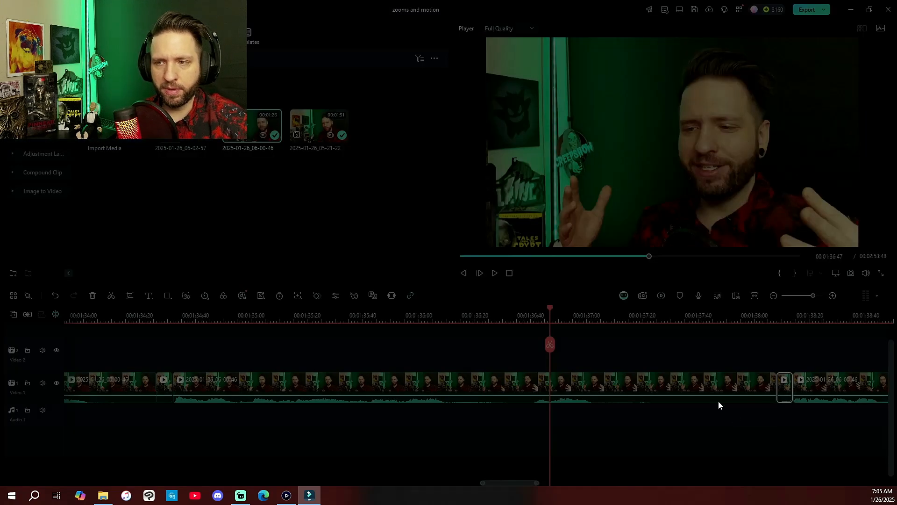
pyautogui.click(706, 353)
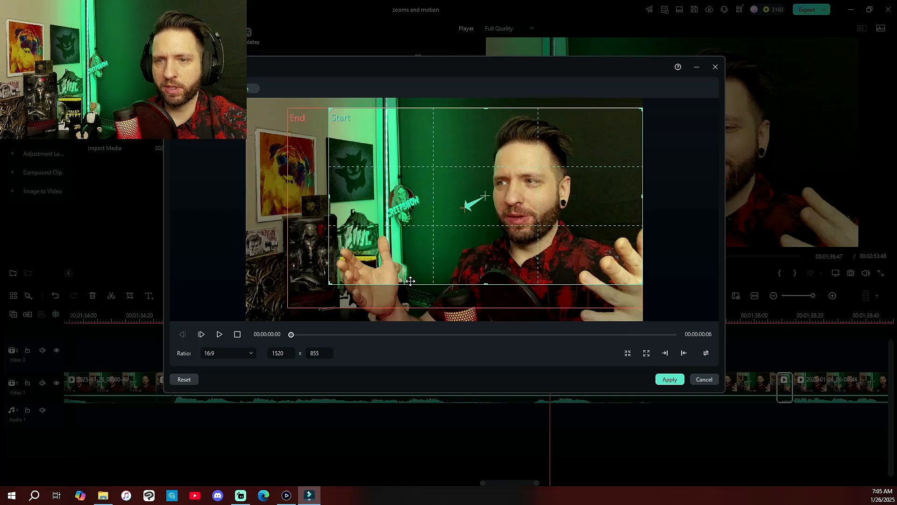
pyautogui.doubleClick(276, 353)
pyautogui.write('13')
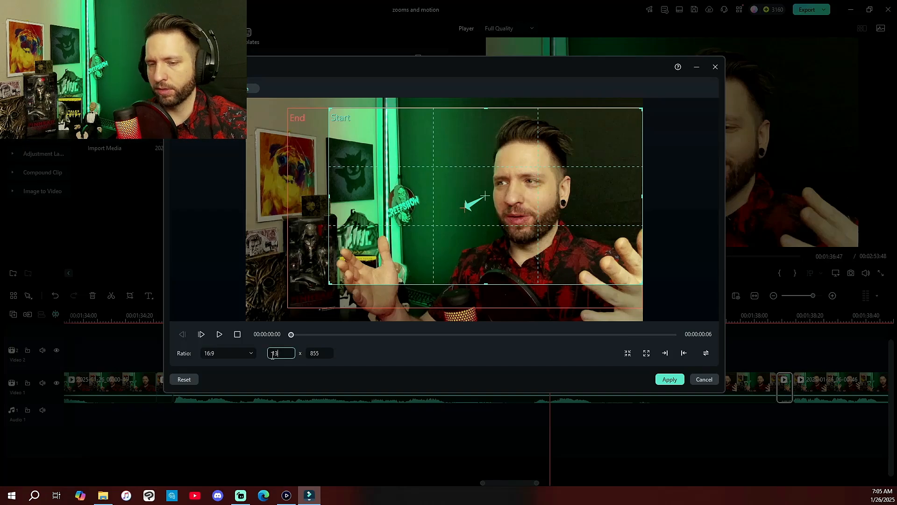
pyautogui.press('Return')
pyautogui.click(670, 379)
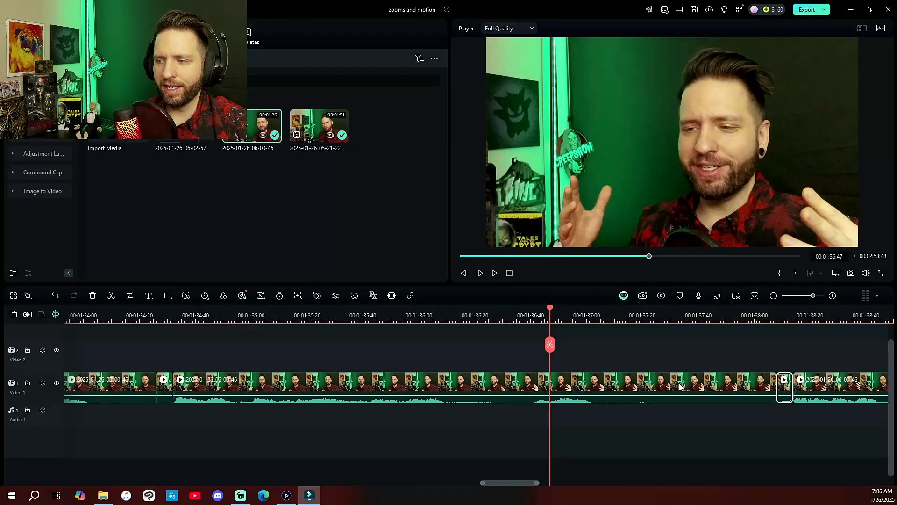
# Play past the second six-frame segment and split the Video 1 clip at 00:01:39:34.
pyautogui.press('space')
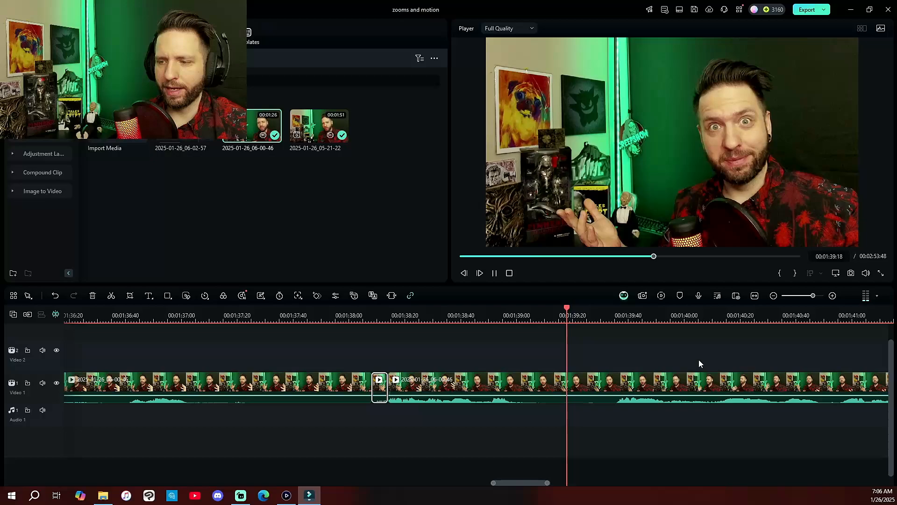
pyautogui.click(612, 365)
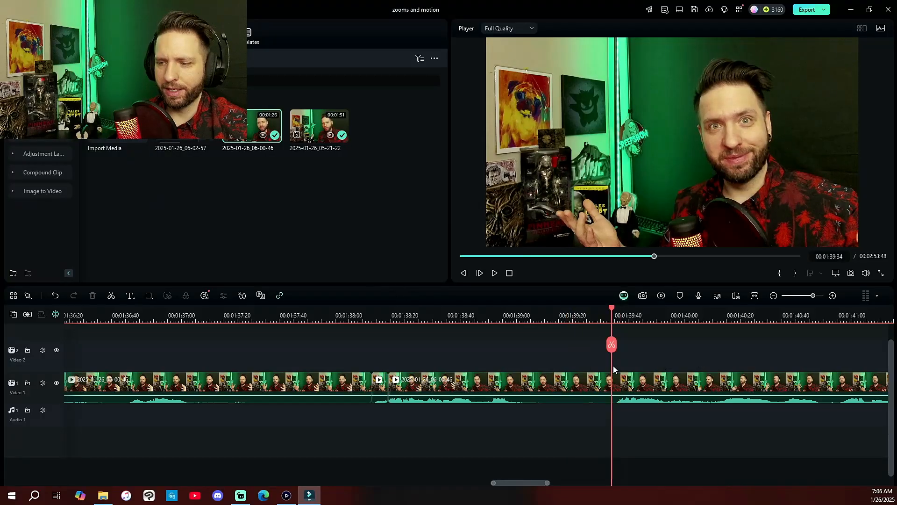
pyautogui.click(612, 345)
# Swap the start and end points of the segment ending at 00:01:39:34 and apply the tighter frame as a static crop.
pyautogui.click(378, 393)
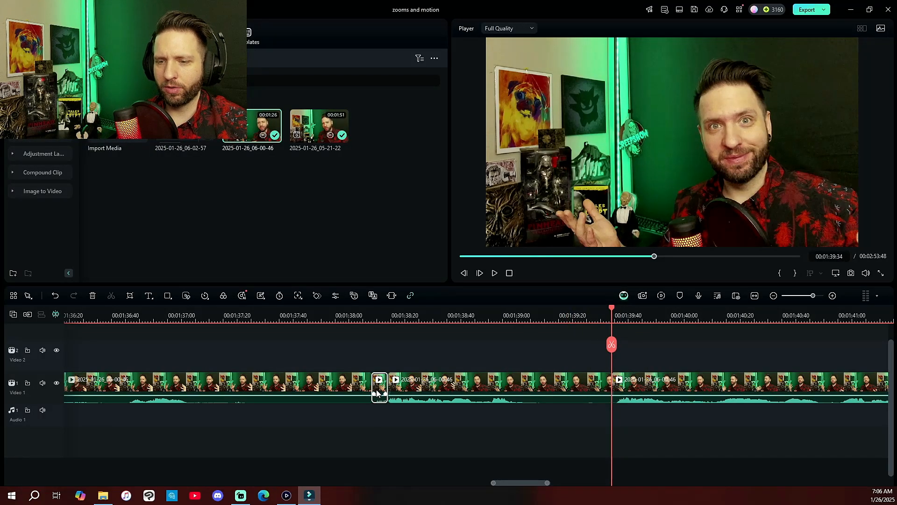
pyautogui.click(425, 384)
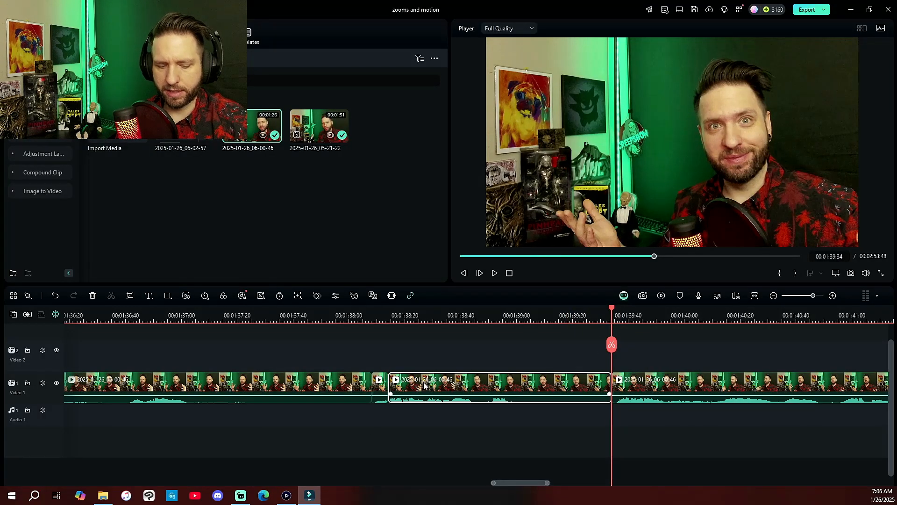
pyautogui.hotkey('alt', 'c')
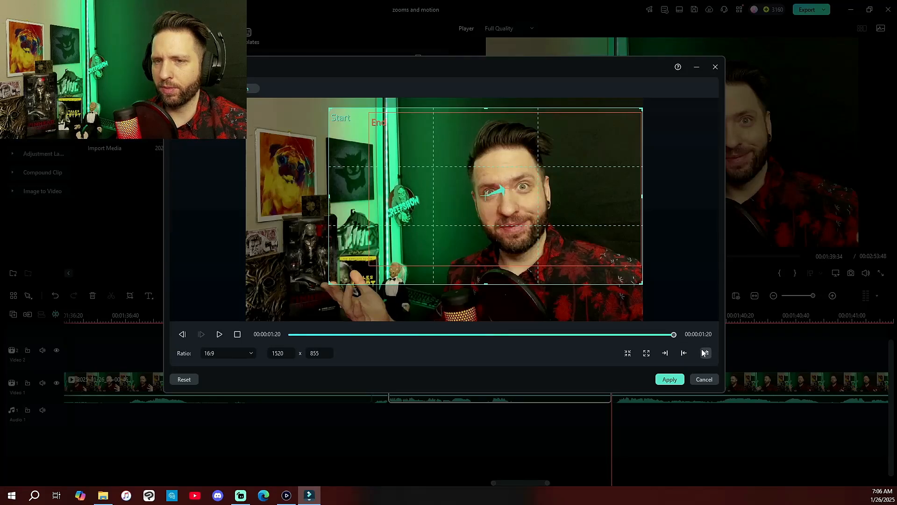
pyautogui.click(704, 353)
pyautogui.click(669, 380)
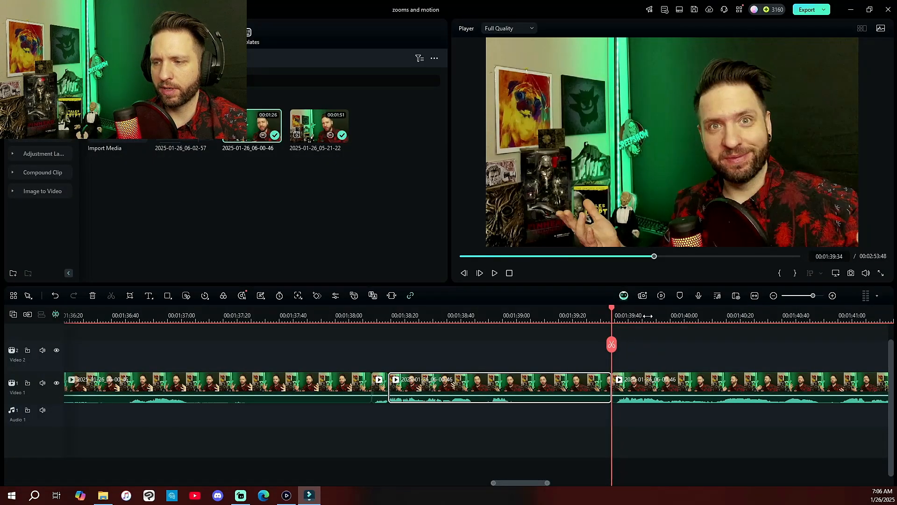
# Play back the timeline from 00:01:28:56 to review the slow zoom and both punch-ins.
pyautogui.moveTo(635, 317); pyautogui.dragTo(493, 317)
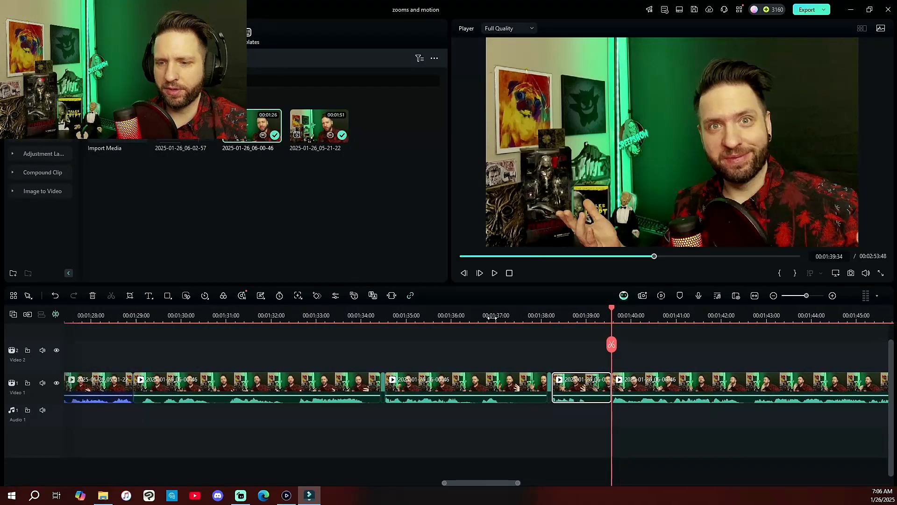
pyautogui.click(189, 355)
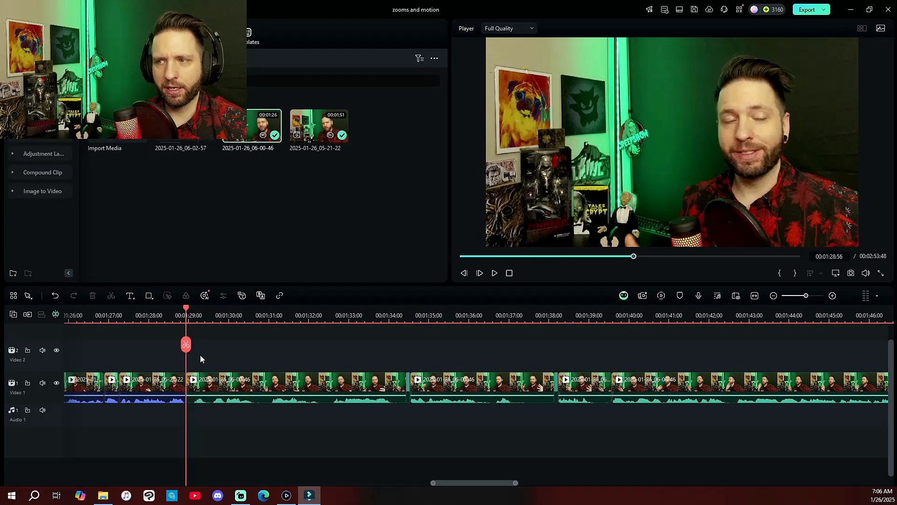
pyautogui.press('space')
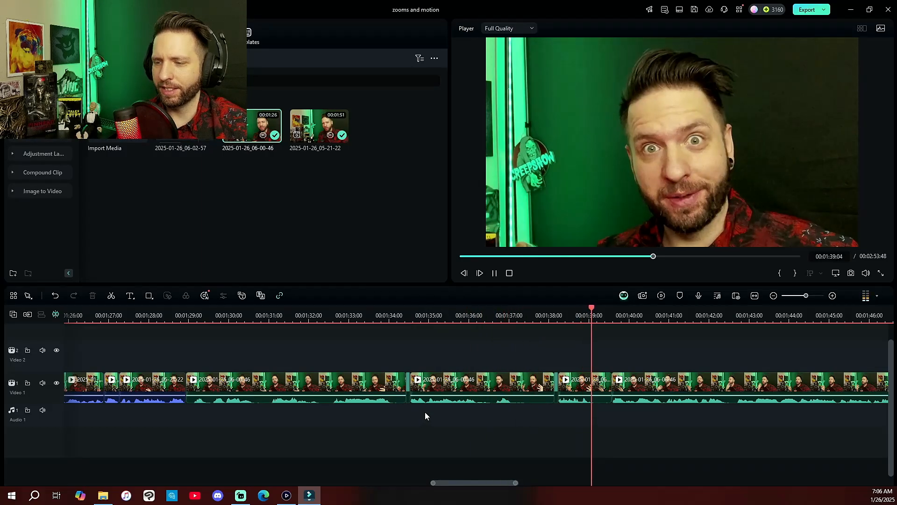
pyautogui.press('space')
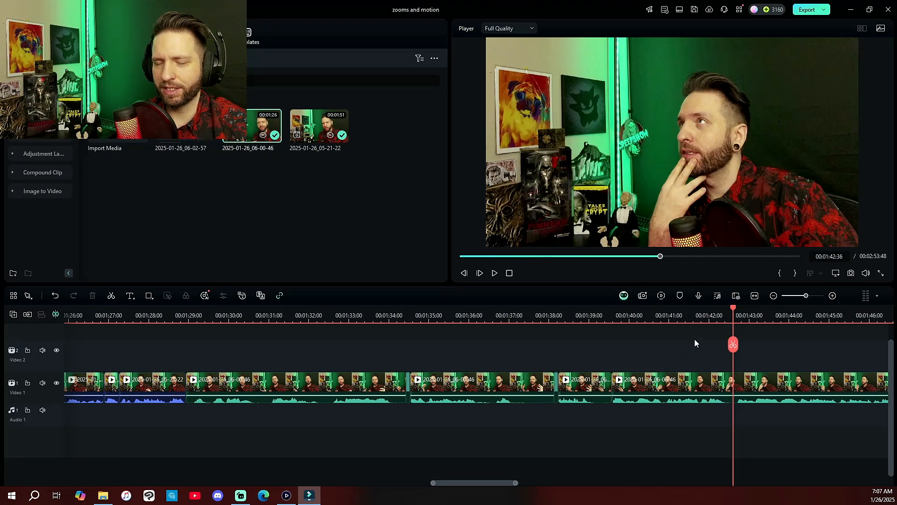
# Split the Video 1 clip at 00:01:49:28 to complete another six-frame segment.
pyautogui.press('space')
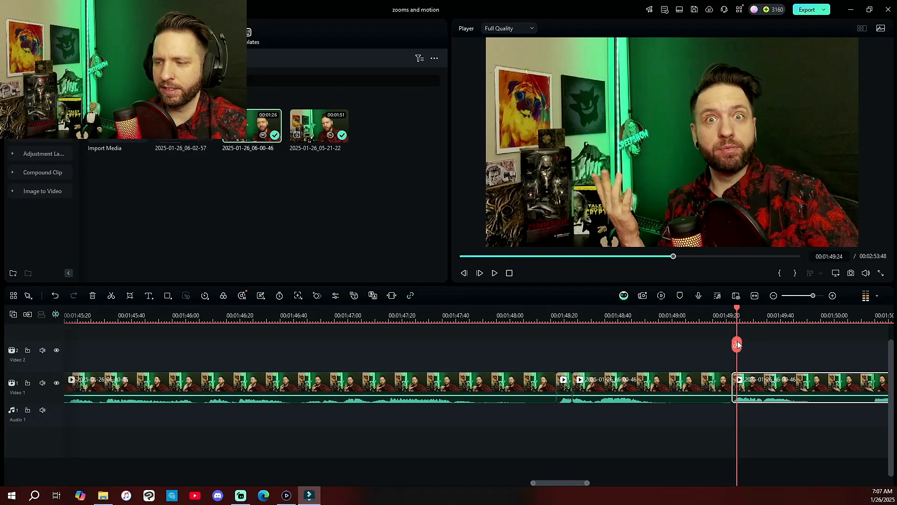
pyautogui.click(739, 345)
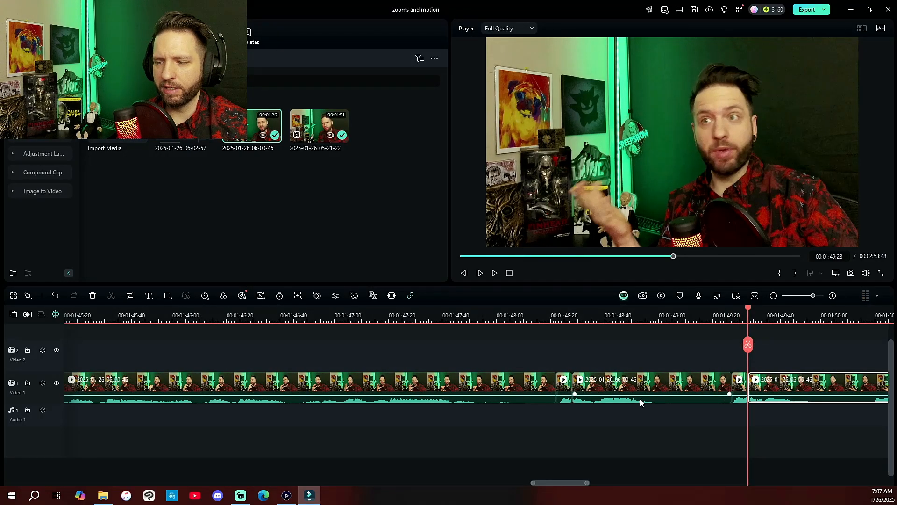
# Split the following Video 1 segment at 00:01:50:14 and again at 00:01:50:20.
pyautogui.moveTo(735, 321); pyautogui.dragTo(655, 321)
pyautogui.click(797, 318)
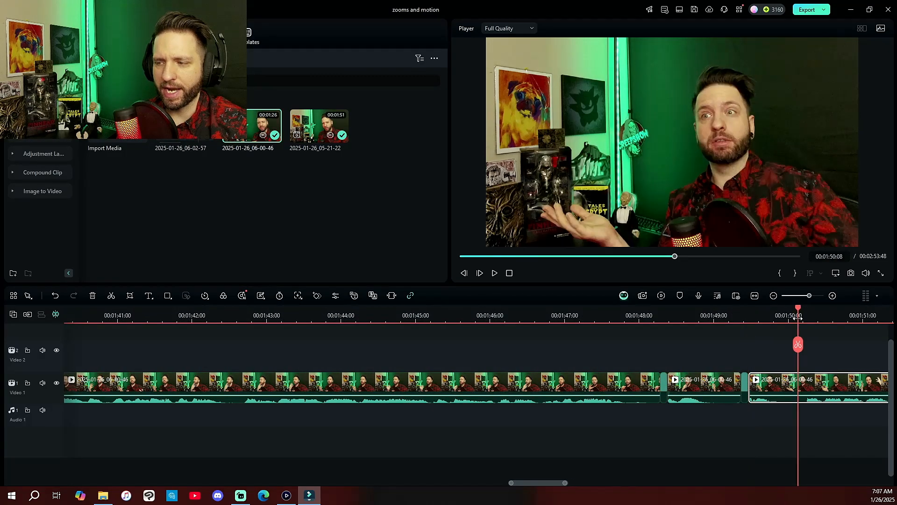
pyautogui.press('Right')
pyautogui.press('Right')
pyautogui.press('Right')
pyautogui.press('Right')
pyautogui.press('Right')
pyautogui.press('Right')
pyautogui.press('Right')
pyautogui.press('Right')
pyautogui.click(805, 345)
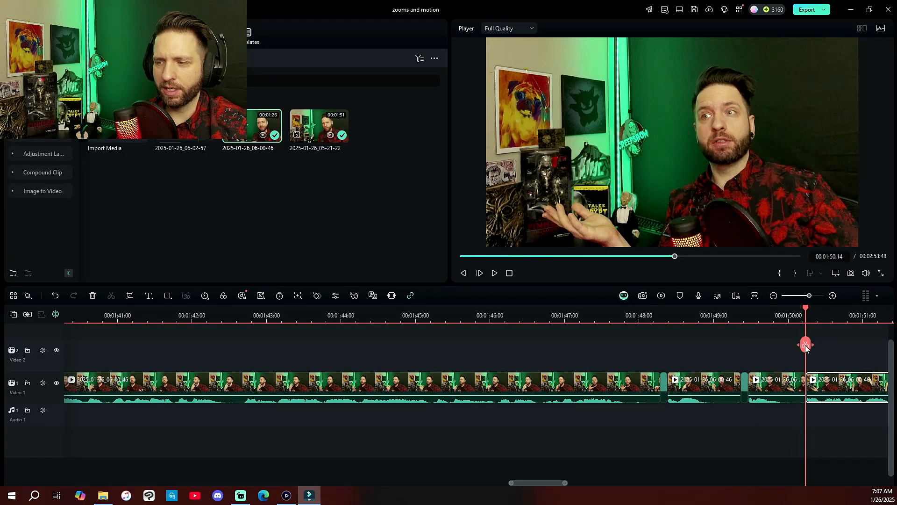
pyautogui.press('Left')
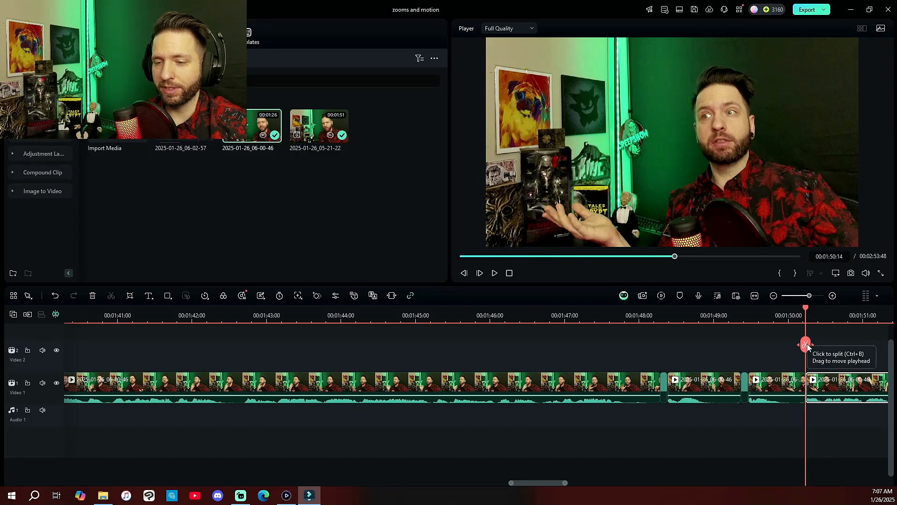
pyautogui.moveTo(806, 345); pyautogui.dragTo(814, 346)
pyautogui.click(814, 345)
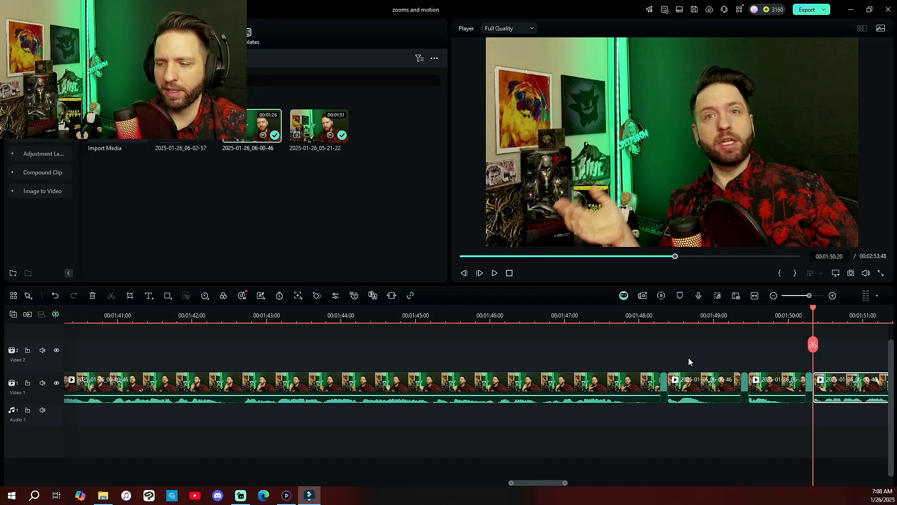
# Apply a zoom from a 1720-wide Start frame to a 1520-wide End frame on the six-frame segment just before 00:01:48:23.
pyautogui.click(602, 384)
pyautogui.click(678, 388)
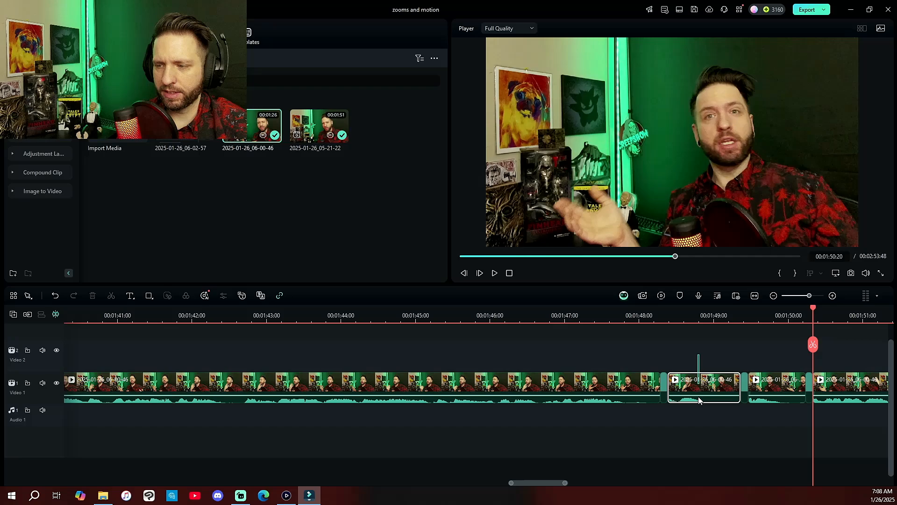
pyautogui.click(678, 355)
pyautogui.click(633, 384)
pyautogui.click(130, 296)
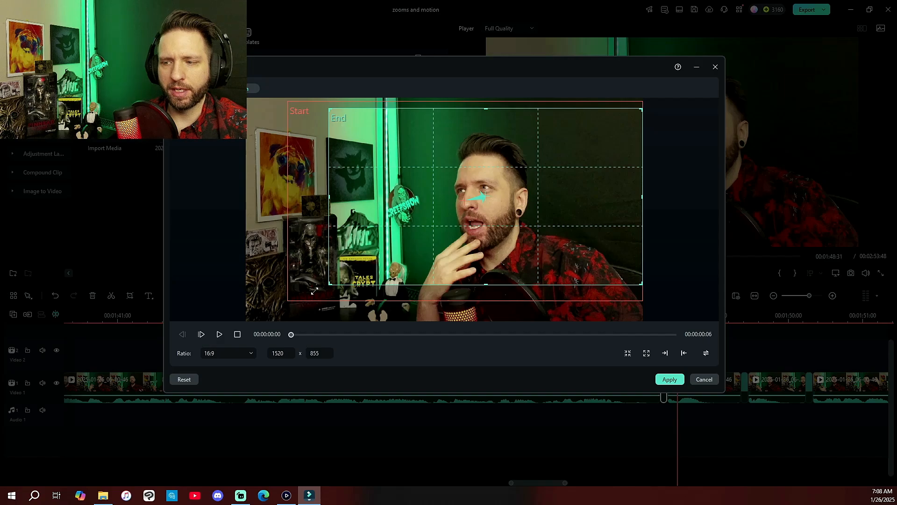
pyautogui.click(669, 380)
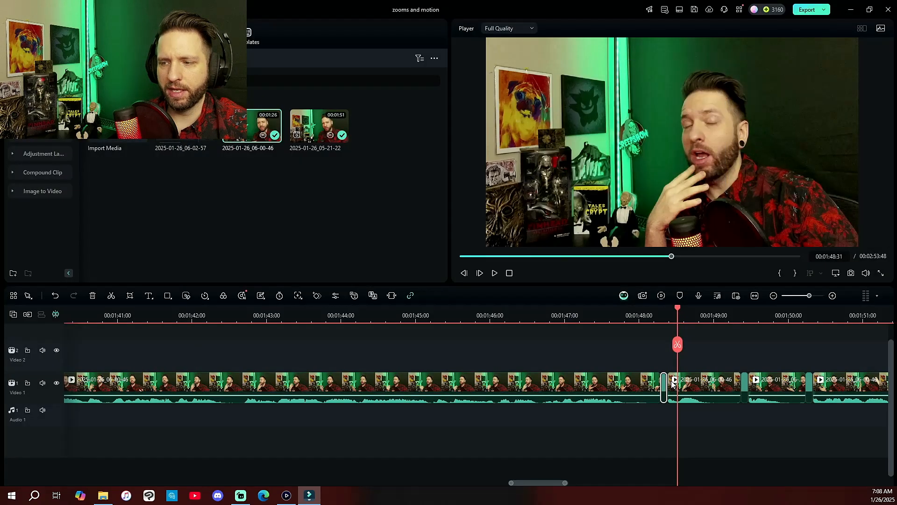
# Swap the start and end points of the segment starting at 00:01:48:23 and apply the 1520 x 855 frame as a static crop.
pyautogui.click(699, 394)
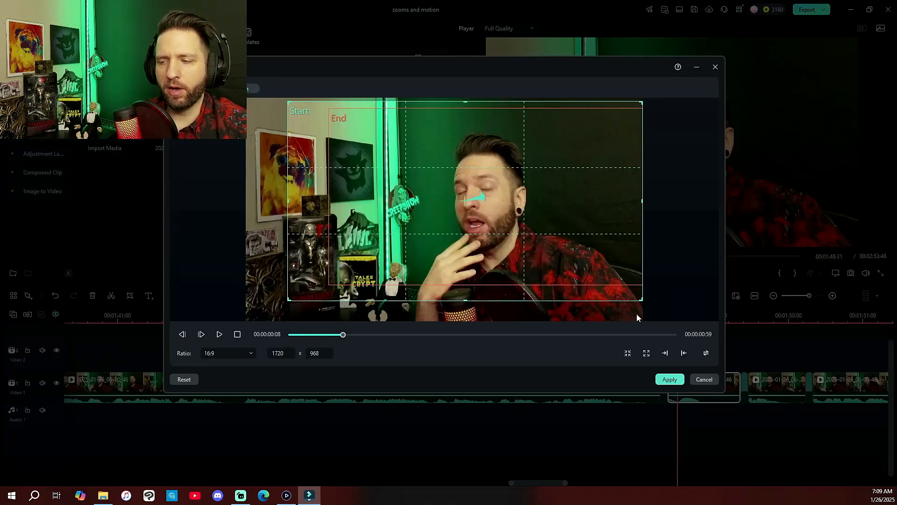
pyautogui.click(707, 355)
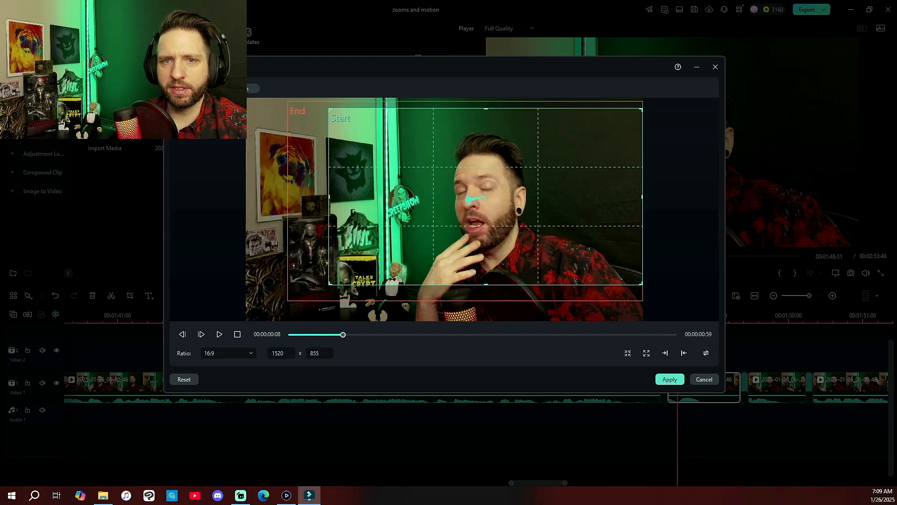
pyautogui.click(190, 89)
pyautogui.click(666, 383)
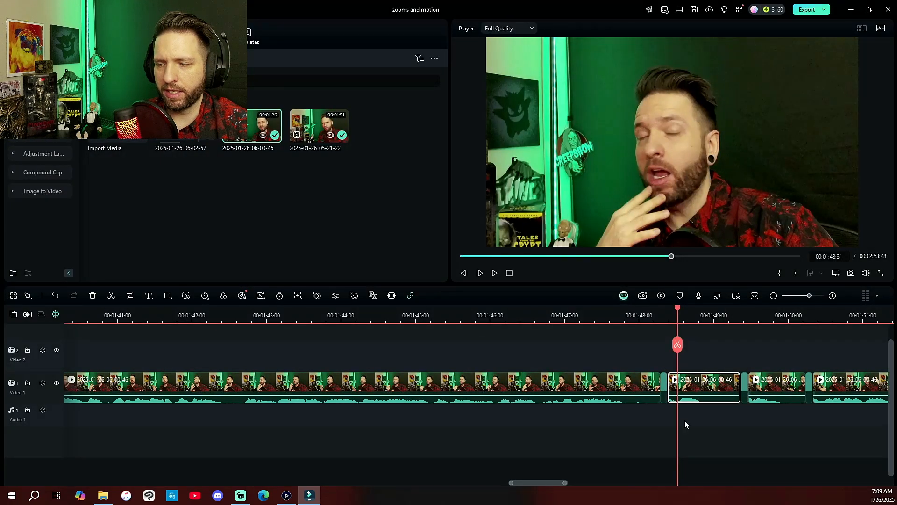
# Preview the six-frame zoom at 00:01:48:22 and the cropped segment after it at 00:01:48:57.
pyautogui.moveTo(660, 355); pyautogui.dragTo(709, 409)
pyautogui.click(666, 348)
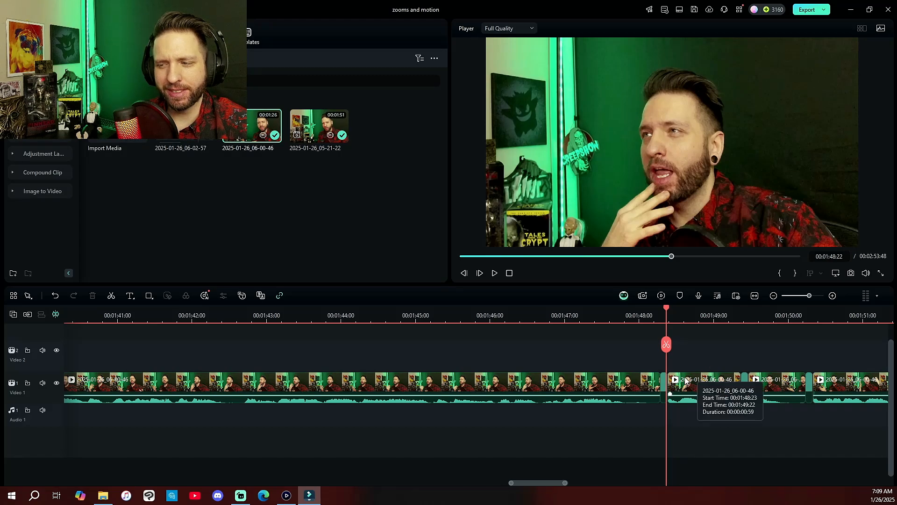
pyautogui.click(710, 381)
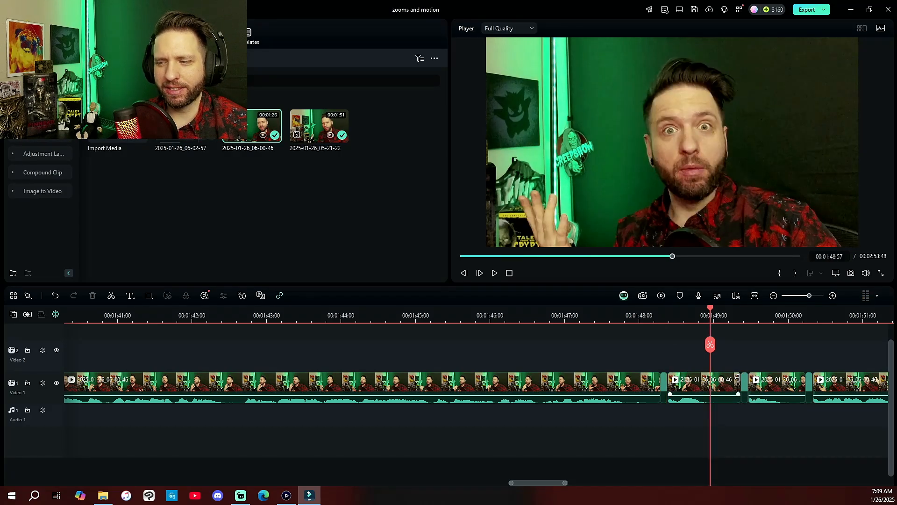
# Apply a zoom from the 1520 x 855 Start frame to a 1320 x 743 End frame around the face on the six-frame segment near 00:01:49:25.
pyautogui.click(744, 388)
pyautogui.hotkey('alt', 'c')
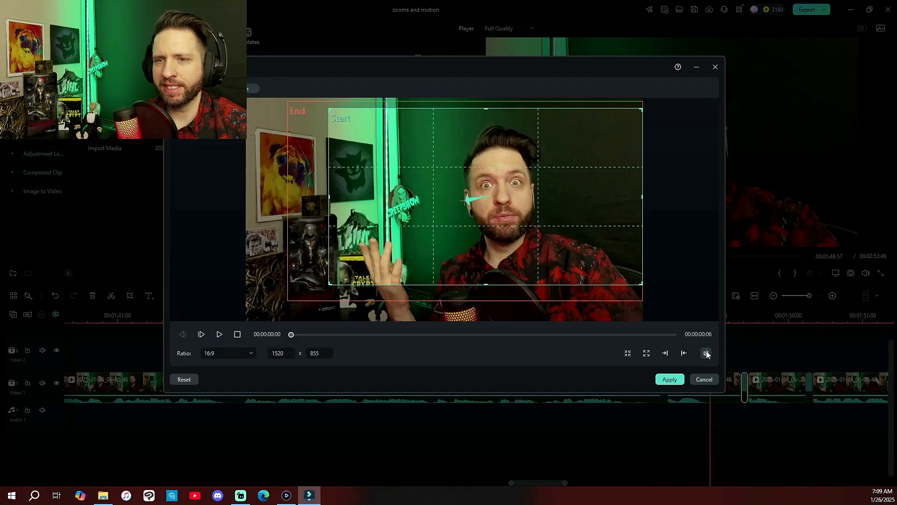
pyautogui.click(313, 238)
pyautogui.doubleClick(280, 351)
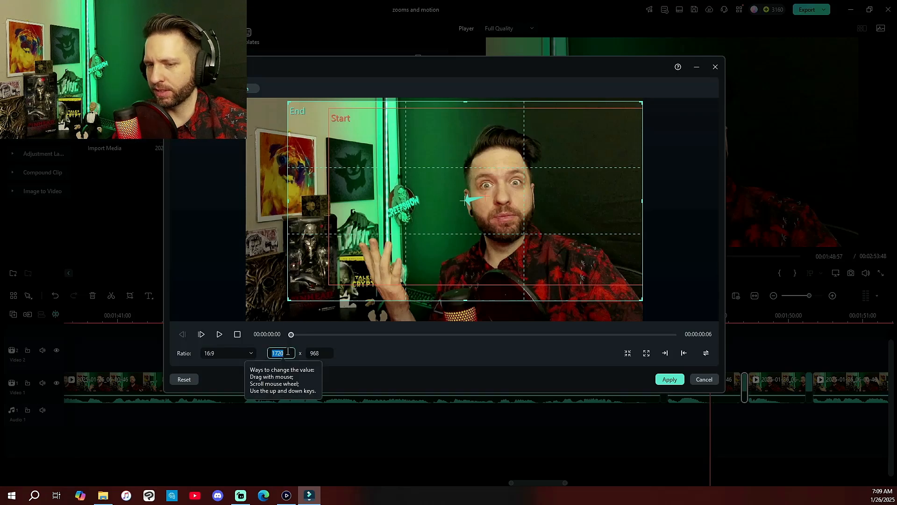
pyautogui.write('1320')
pyautogui.press('Return')
pyautogui.moveTo(402, 194); pyautogui.dragTo(483, 203)
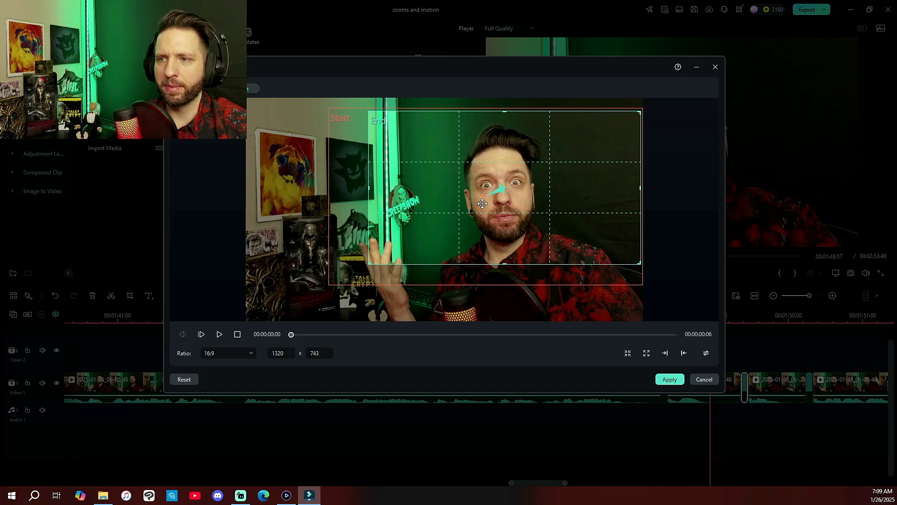
pyautogui.click(669, 380)
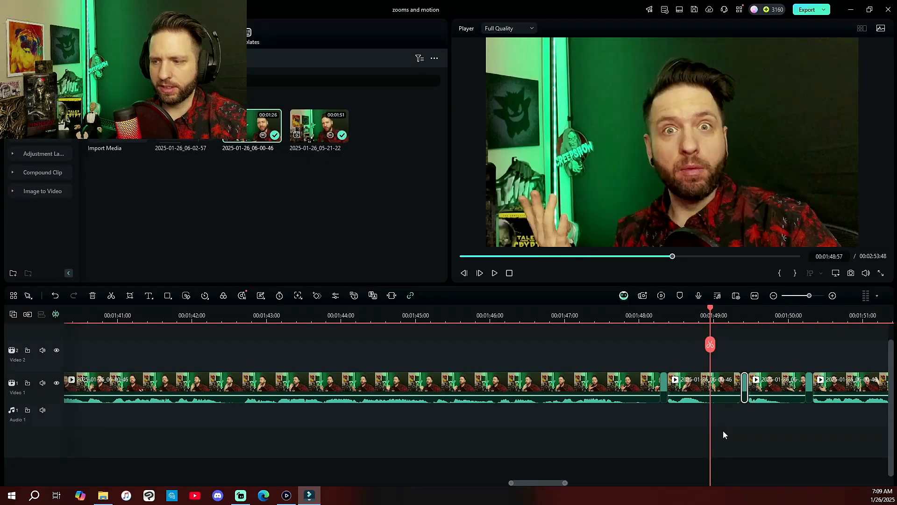
# Swap the start and end frames of the 46-frame segment following the 1520-to-1320 zoom.
pyautogui.click(780, 382)
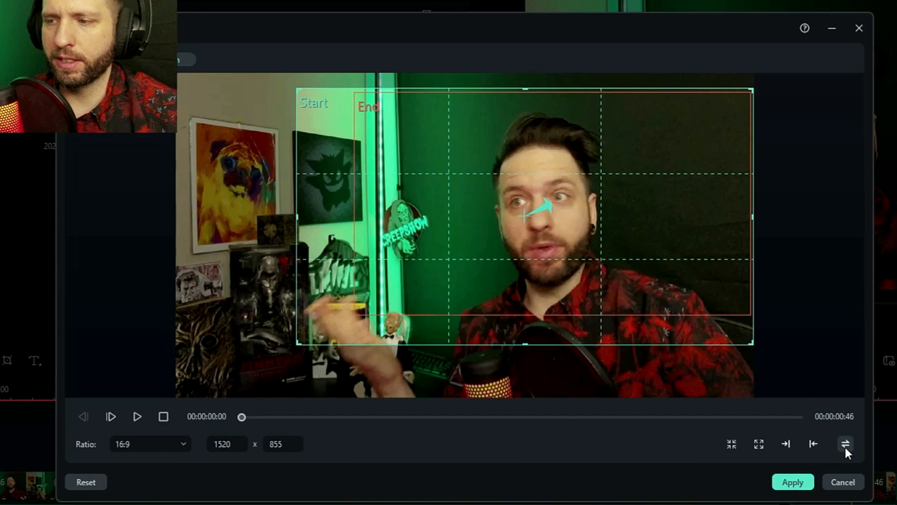
pyautogui.click(846, 444)
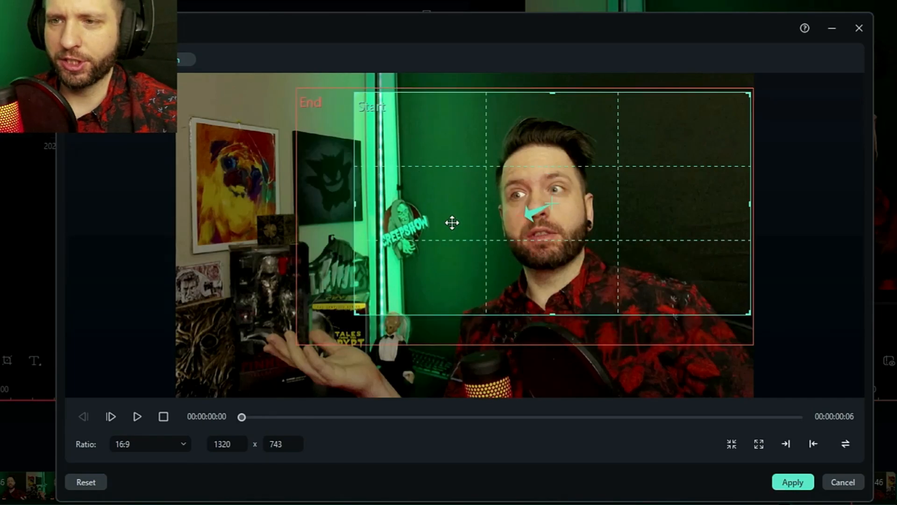
# Enlarge the End frame of the six-frame zoom-out to 1720 x 968, reposition it around the speaker, and apply the zoom.
pyautogui.click(343, 207)
pyautogui.moveTo(406, 235); pyautogui.dragTo(410, 212)
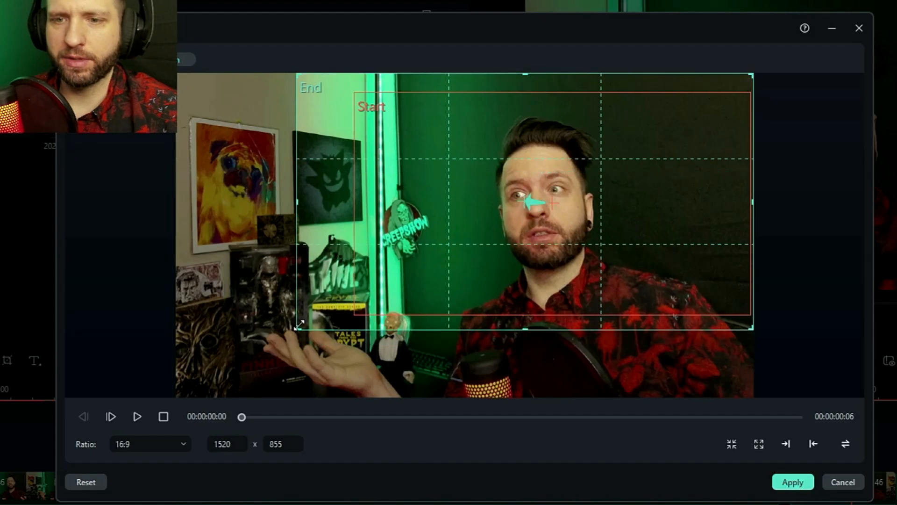
pyautogui.moveTo(297, 330); pyautogui.dragTo(233, 366)
pyautogui.doubleClick(227, 443)
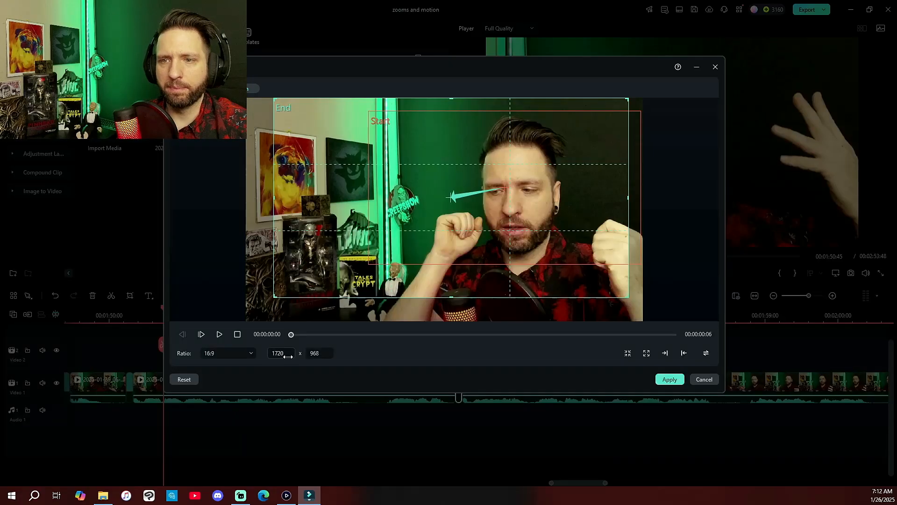
pyautogui.moveTo(349, 213); pyautogui.dragTo(374, 220)
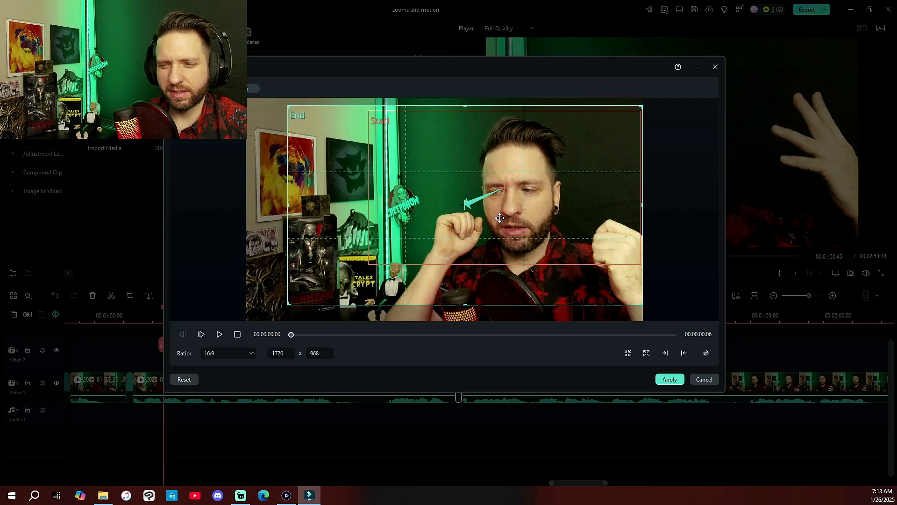
pyautogui.click(669, 378)
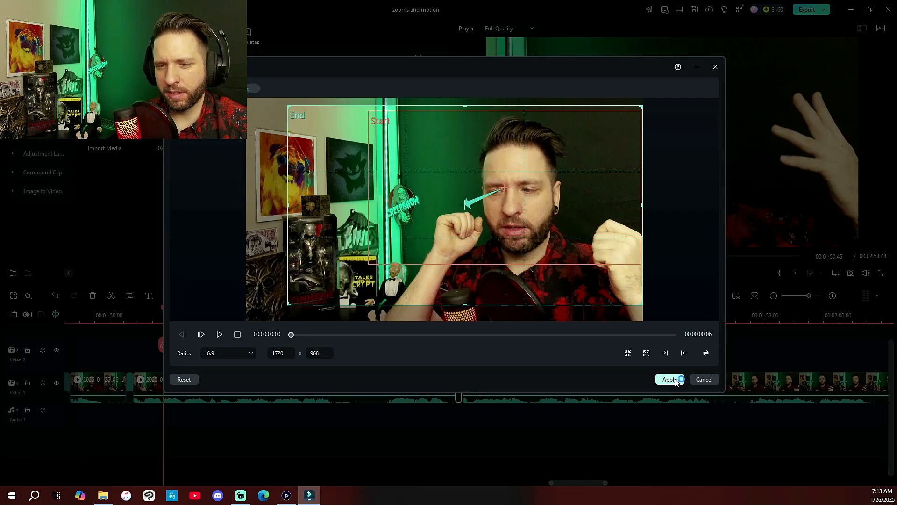
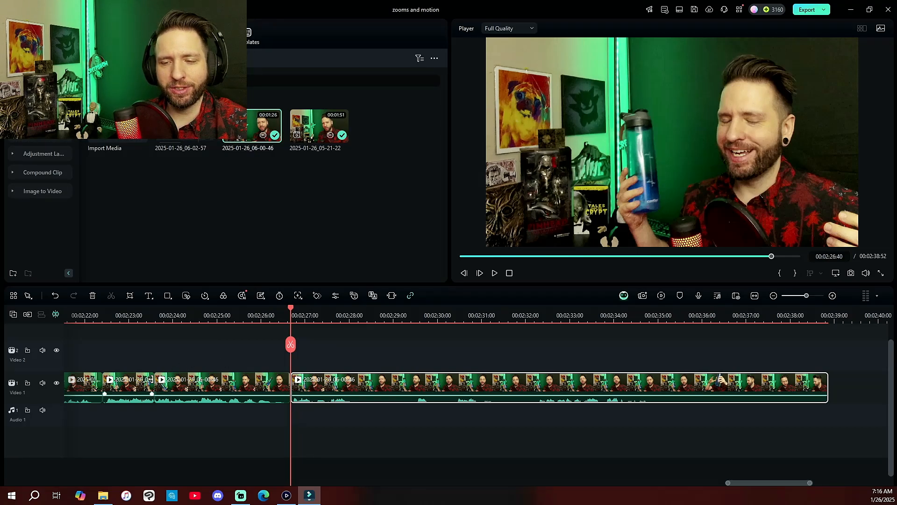
# Color-mark the Video 1 segment between about 00:02:23:32 and 00:02:26:40 purple.
pyautogui.moveTo(127, 361); pyautogui.dragTo(352, 429)
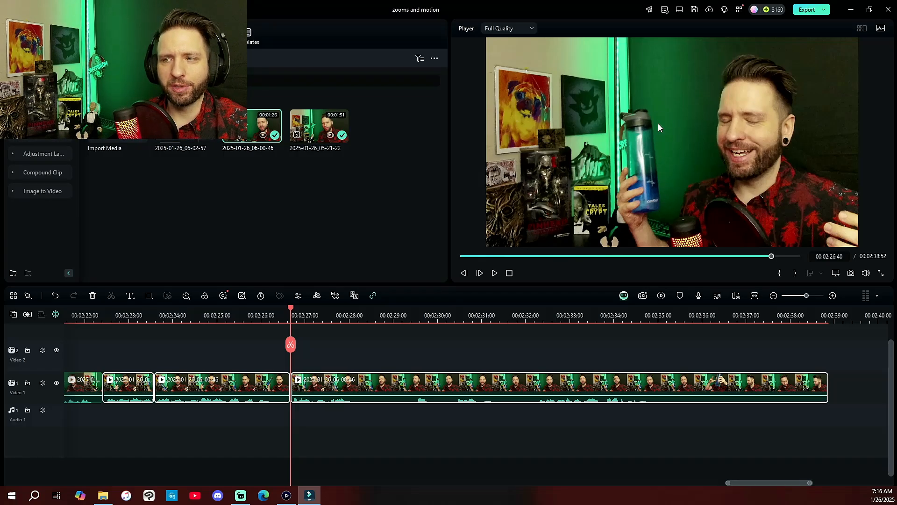
pyautogui.click(152, 361)
pyautogui.click(204, 385)
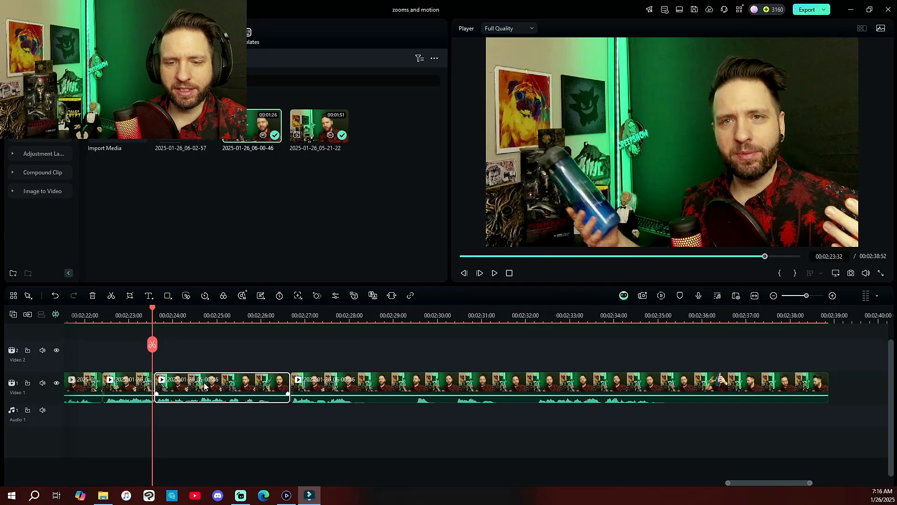
pyautogui.rightClick(238, 383)
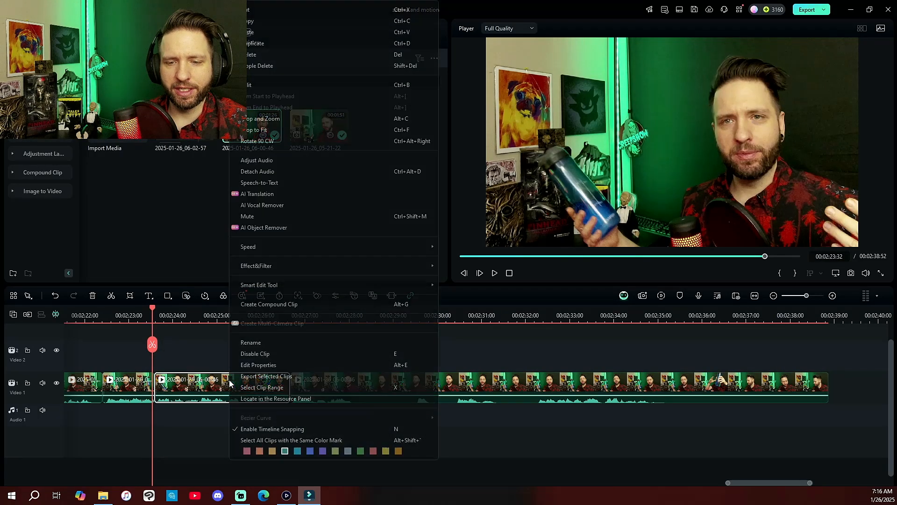
pyautogui.click(323, 450)
pyautogui.click(227, 351)
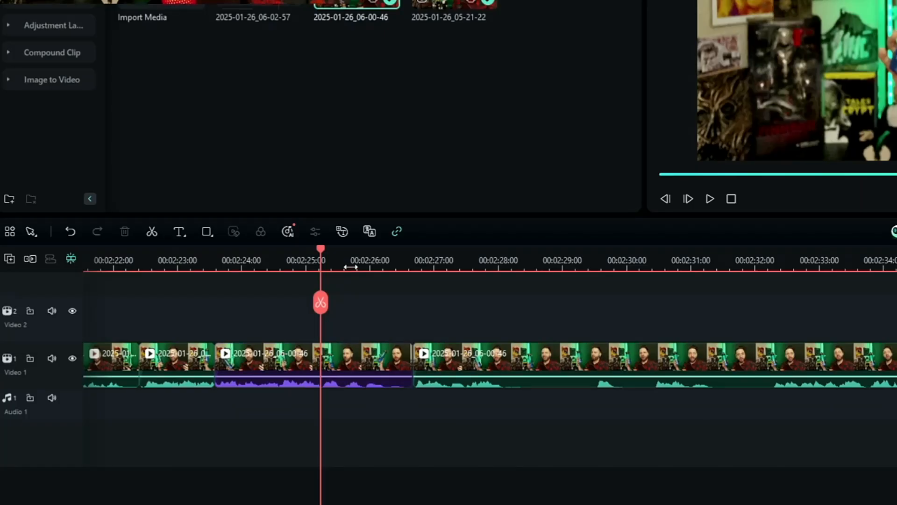
# Split the purple Video 1 segment at 00:02:24:00, 00:02:24:20 and 00:02:24:40.
pyautogui.moveTo(275, 320); pyautogui.dragTo(320, 320)
pyautogui.moveTo(455, 268); pyautogui.dragTo(579, 268)
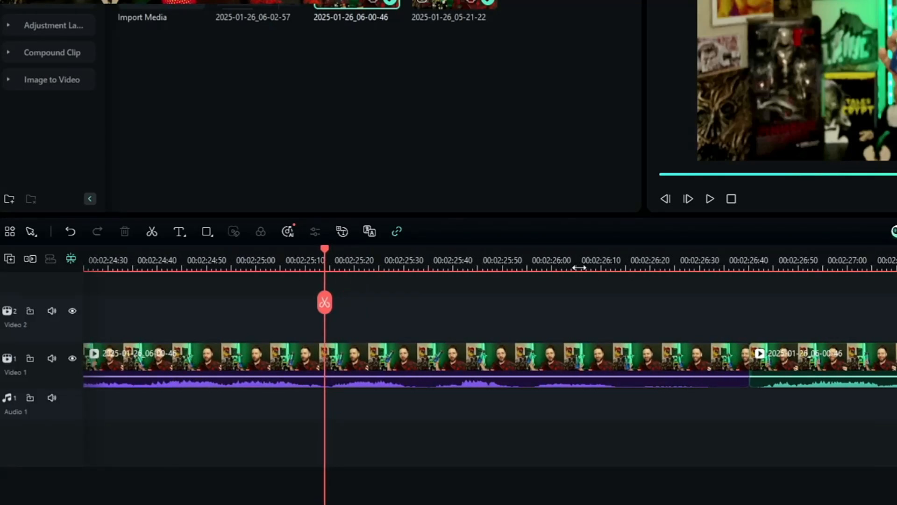
pyautogui.press('Up')
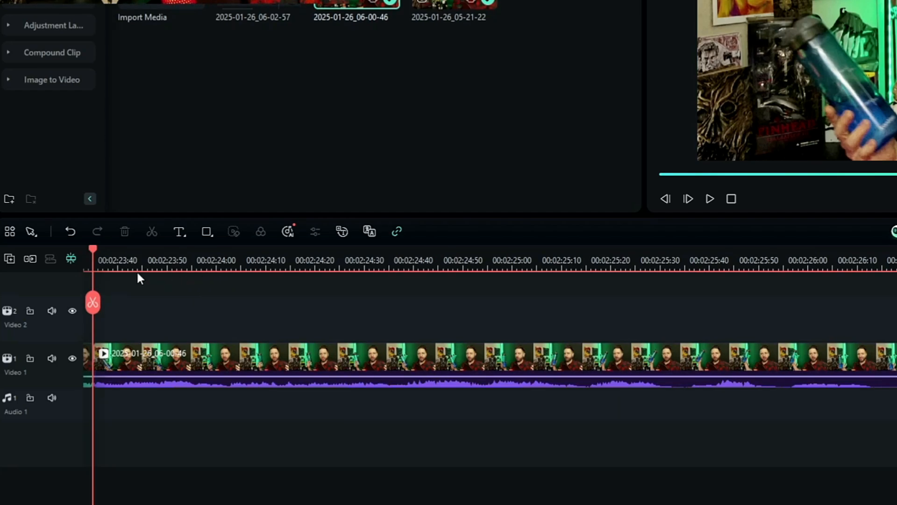
pyautogui.click(217, 267)
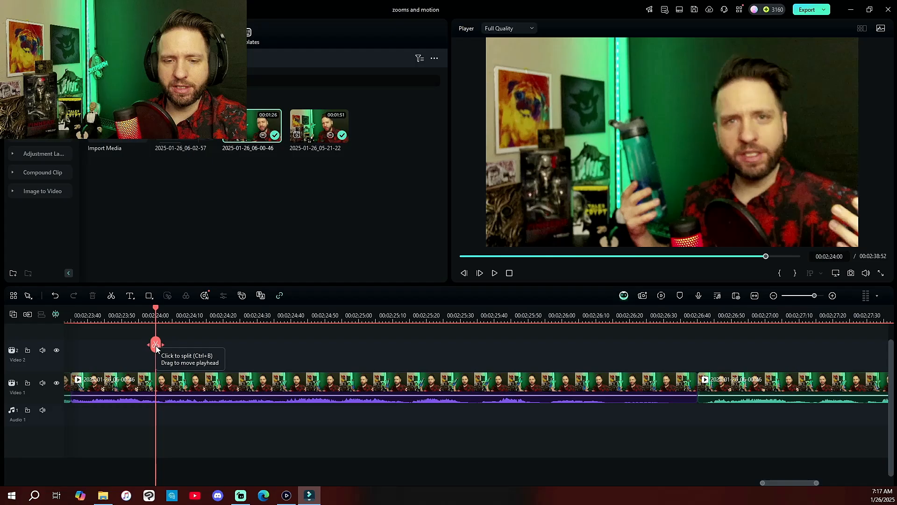
pyautogui.click(156, 346)
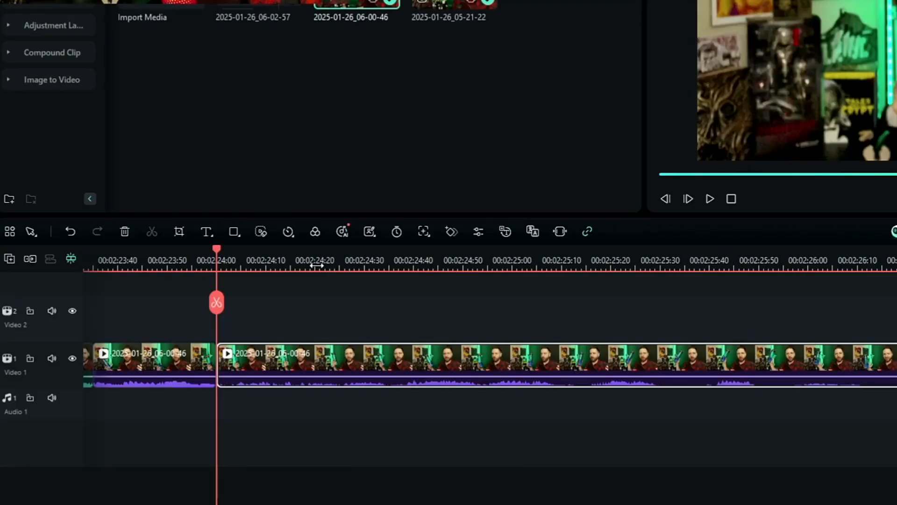
pyautogui.click(317, 266)
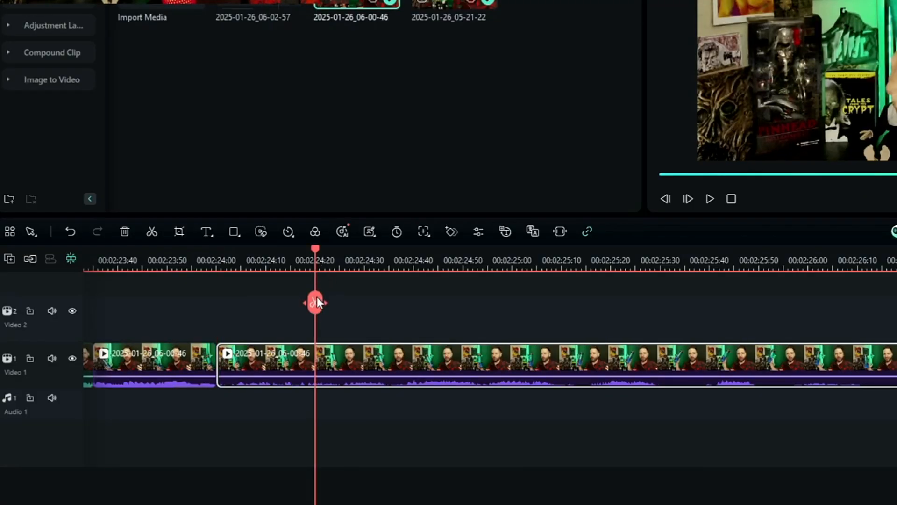
pyautogui.click(316, 301)
pyautogui.click(410, 267)
pyautogui.click(409, 302)
# Split the rest of the purple segment every 20 frames from 00:02:25:00 through 00:02:26:20.
pyautogui.click(512, 266)
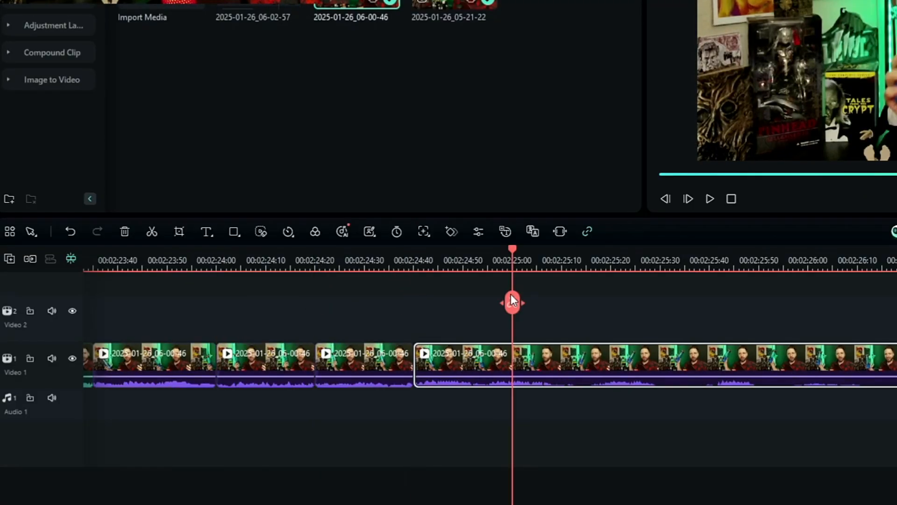
pyautogui.click(512, 302)
pyautogui.click(611, 267)
pyautogui.click(612, 301)
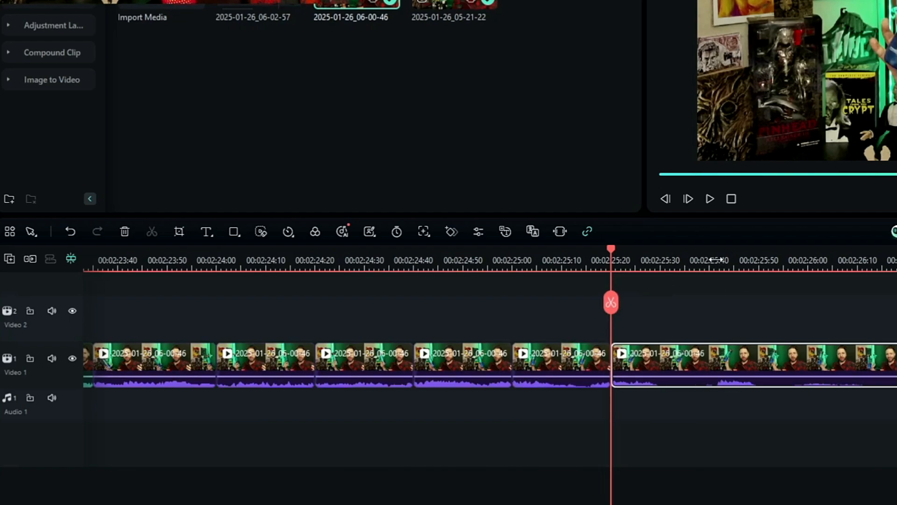
pyautogui.click(709, 266)
pyautogui.click(709, 302)
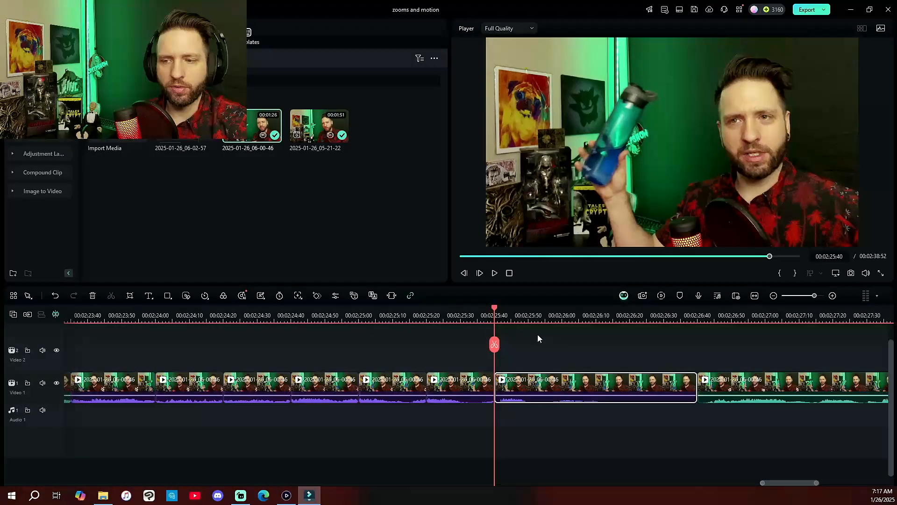
pyautogui.click(561, 322)
pyautogui.click(561, 344)
pyautogui.click(630, 323)
pyautogui.click(630, 344)
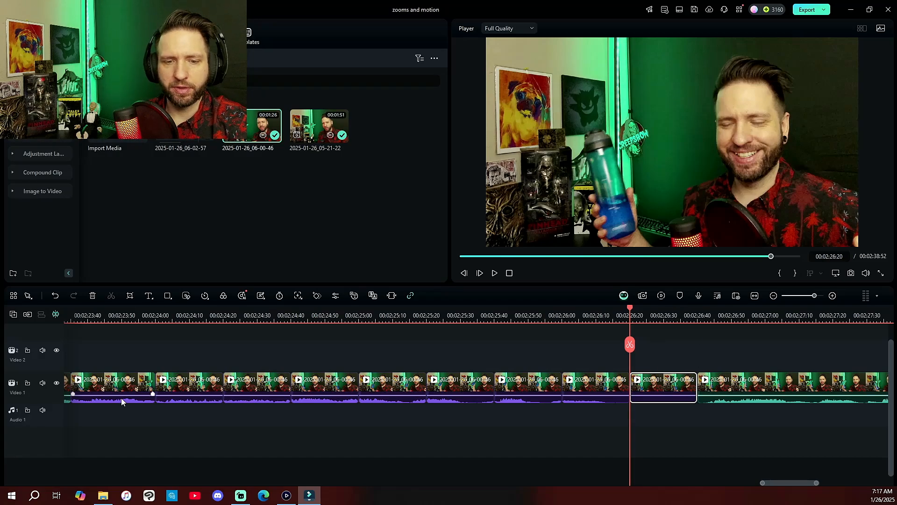
# Set up pan and zoom on the segment starting at 00:02:24:00, with the Start and End frames sized 1020 x 574.
pyautogui.click(188, 395)
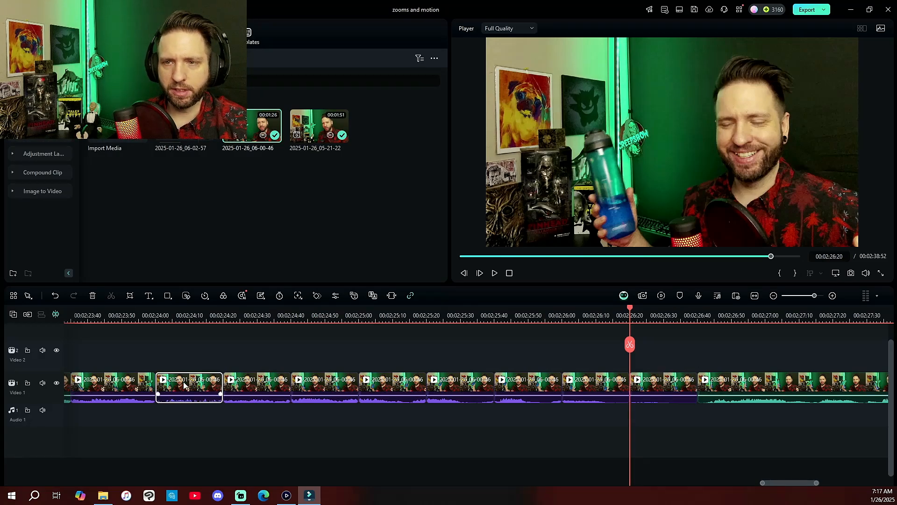
pyautogui.hotkey('alt', 'c')
pyautogui.click(252, 89)
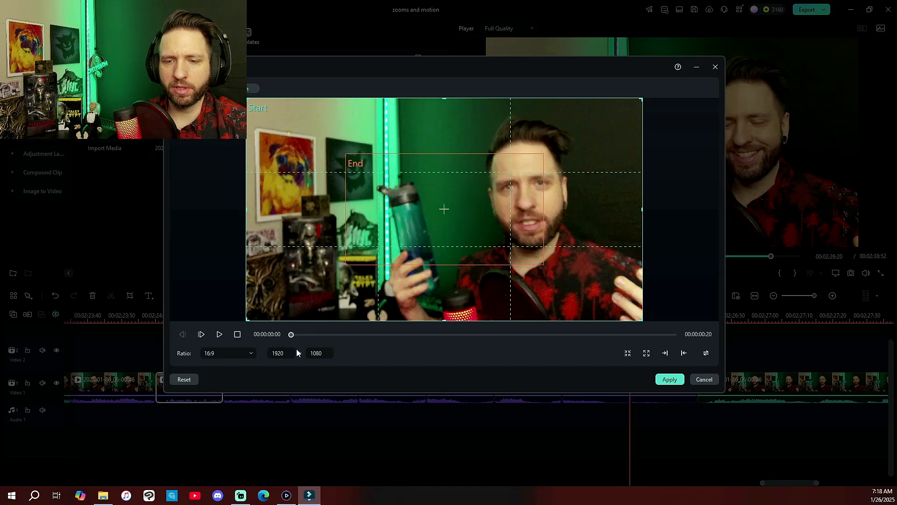
pyautogui.doubleClick(281, 354)
pyautogui.write('1020')
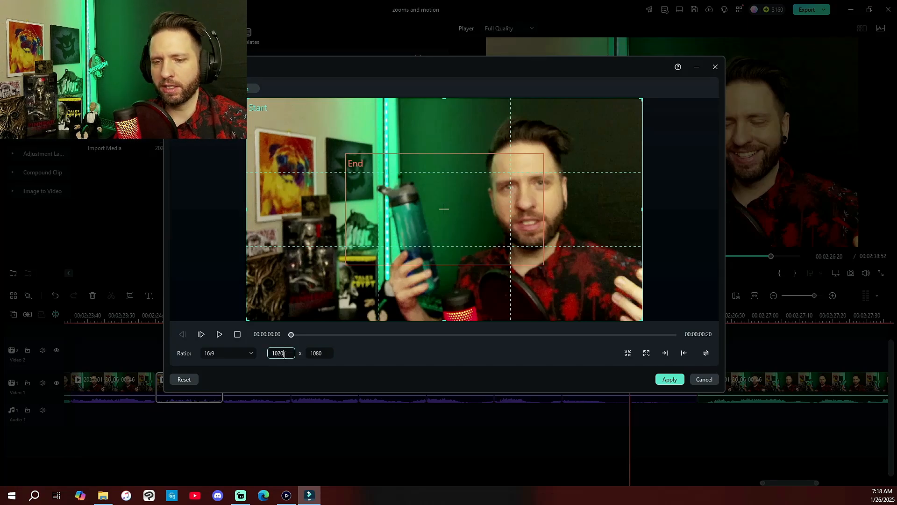
pyautogui.press('Return')
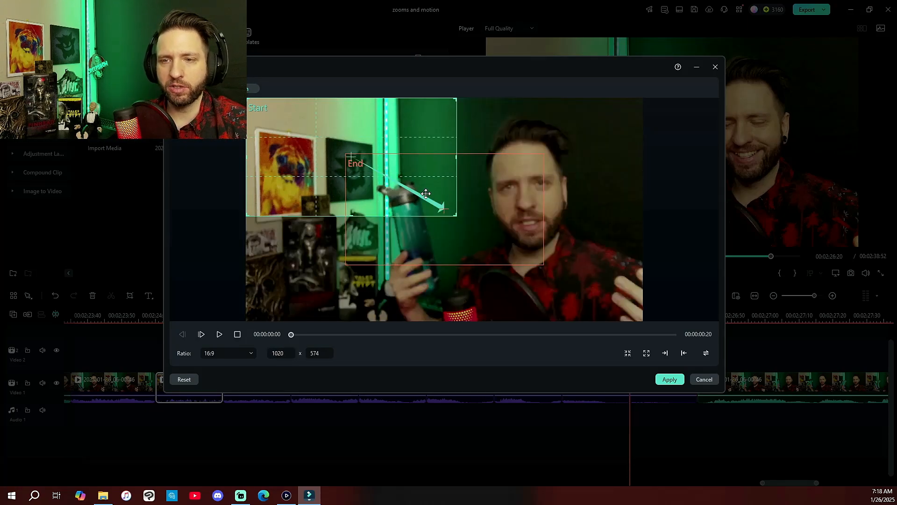
pyautogui.click(436, 241)
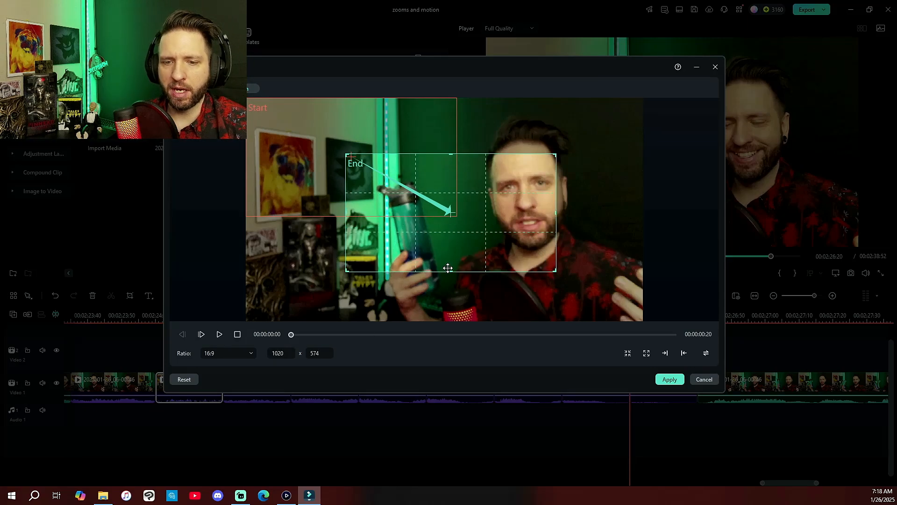
# Place the Start frame over the bottle at the first frame and the End frame over it at the last frame, then apply the pan.
pyautogui.moveTo(481, 241); pyautogui.dragTo(608, 217)
pyautogui.moveTo(389, 168); pyautogui.dragTo(453, 250)
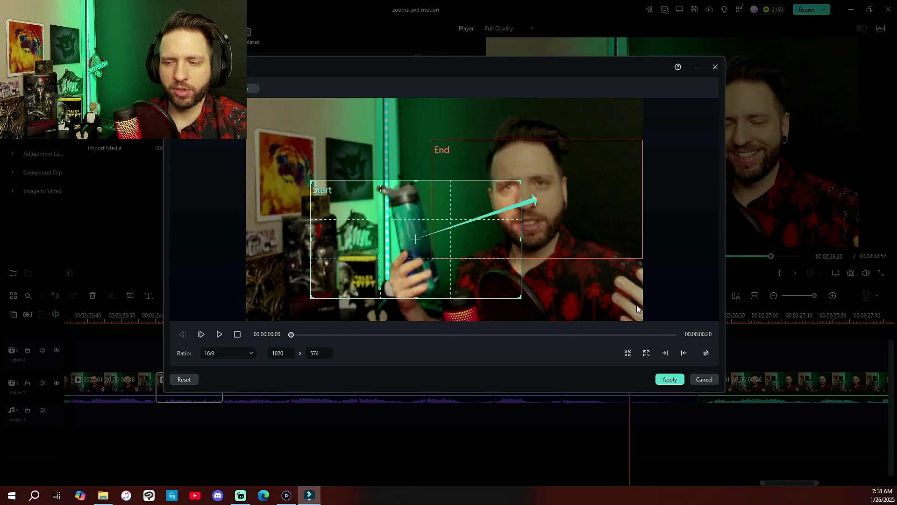
pyautogui.click(674, 334)
pyautogui.moveTo(594, 217); pyautogui.dragTo(463, 247)
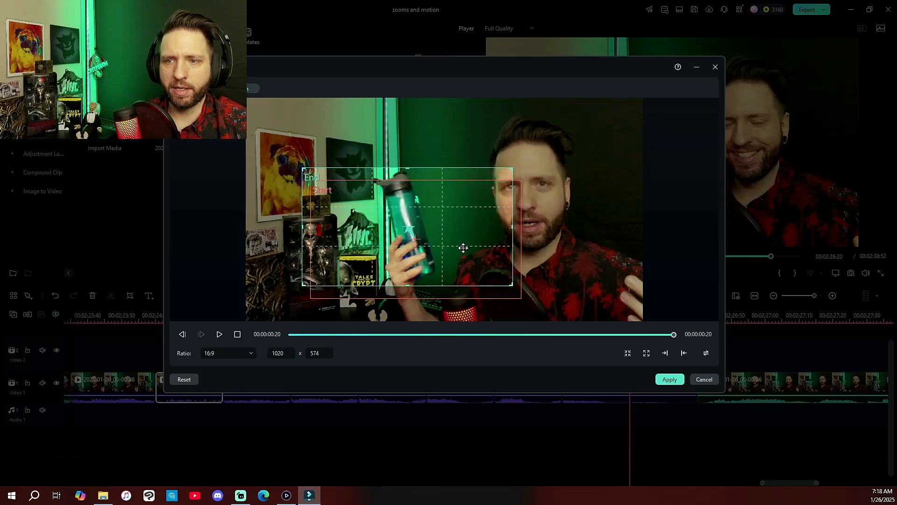
pyautogui.click(670, 379)
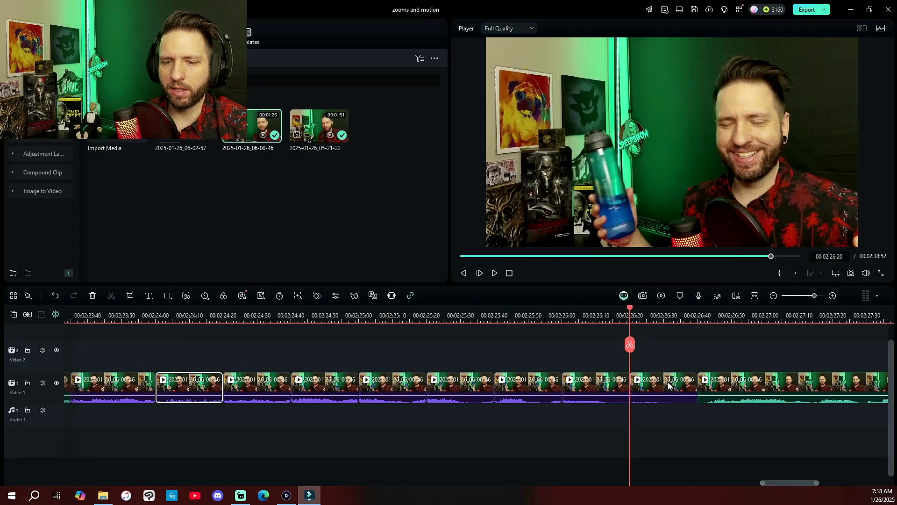
# In the segment starting at 00:02:24:20, swap the Start and End frames, place the End frame over the bottle at the last frame, and apply.
pyautogui.click(273, 387)
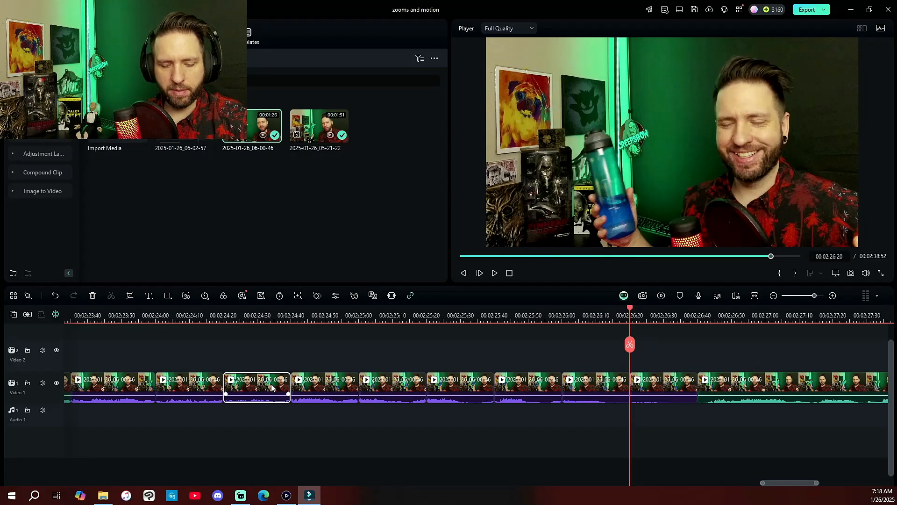
pyautogui.hotkey('alt', 'c')
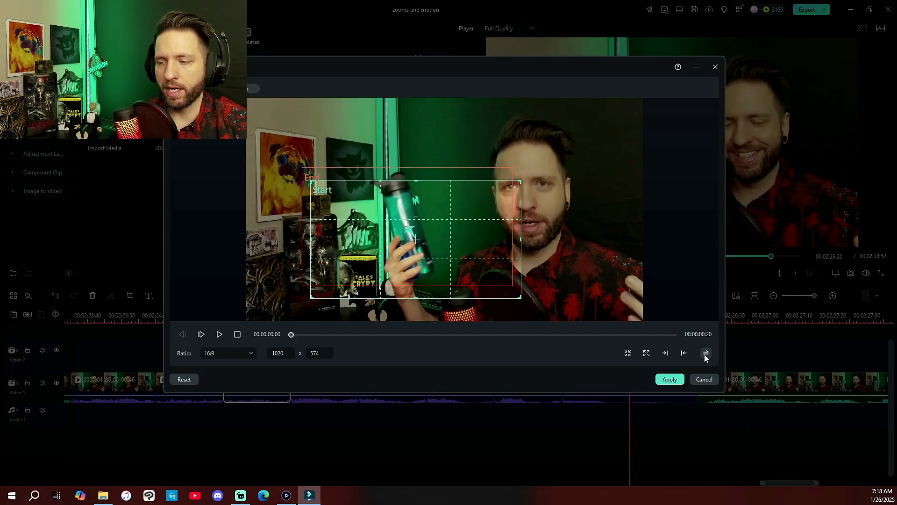
pyautogui.click(706, 357)
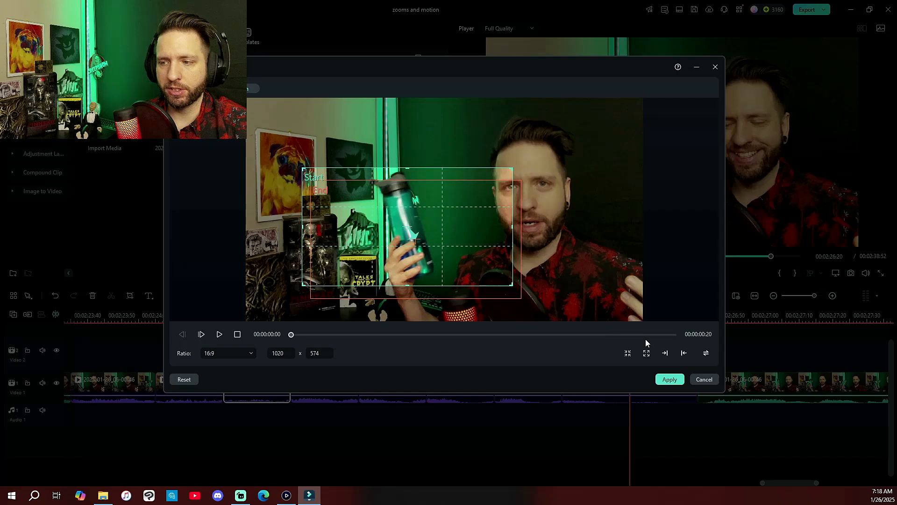
pyautogui.click(672, 335)
pyautogui.click(496, 234)
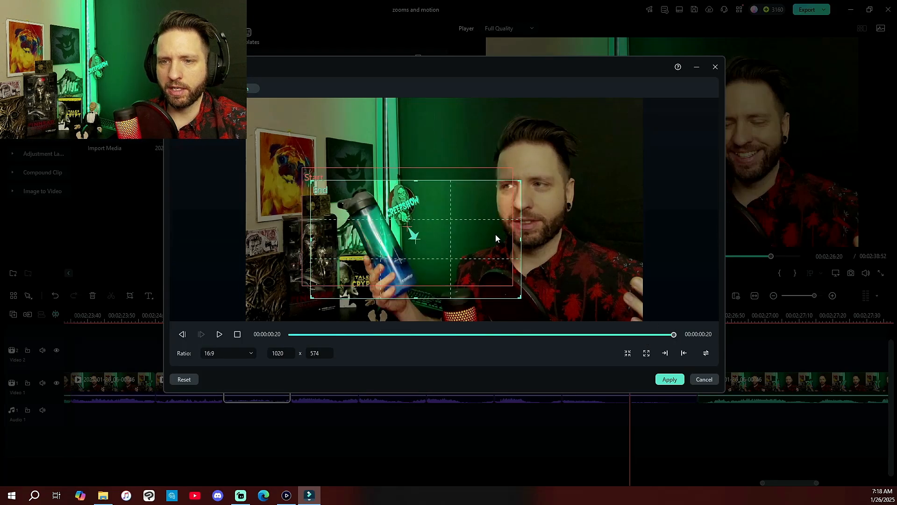
pyautogui.moveTo(495, 223); pyautogui.dragTo(459, 227)
pyautogui.click(663, 382)
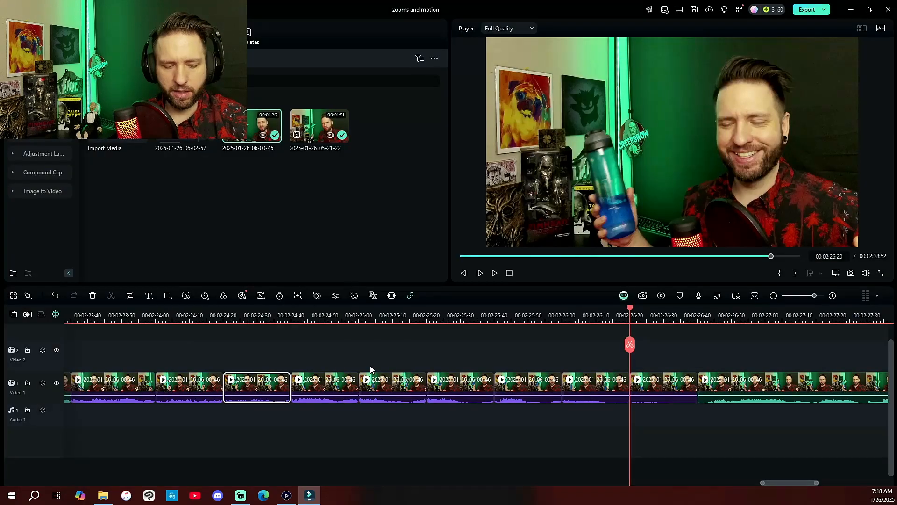
# Swap the pan frames of the segment starting at 00:02:24:40, place its End frame over the bottle at the last frame, and apply.
pyautogui.click(342, 382)
pyautogui.hotkey('alt', 'c')
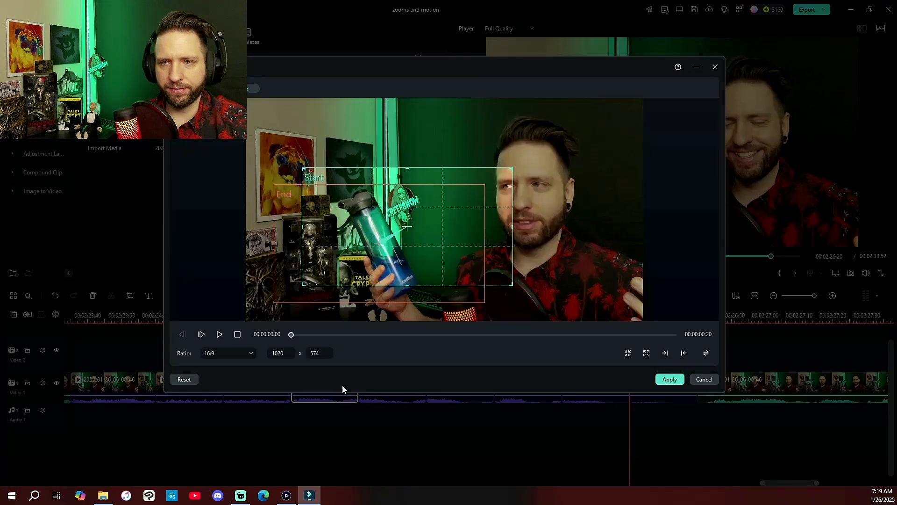
pyautogui.click(704, 355)
pyautogui.click(664, 338)
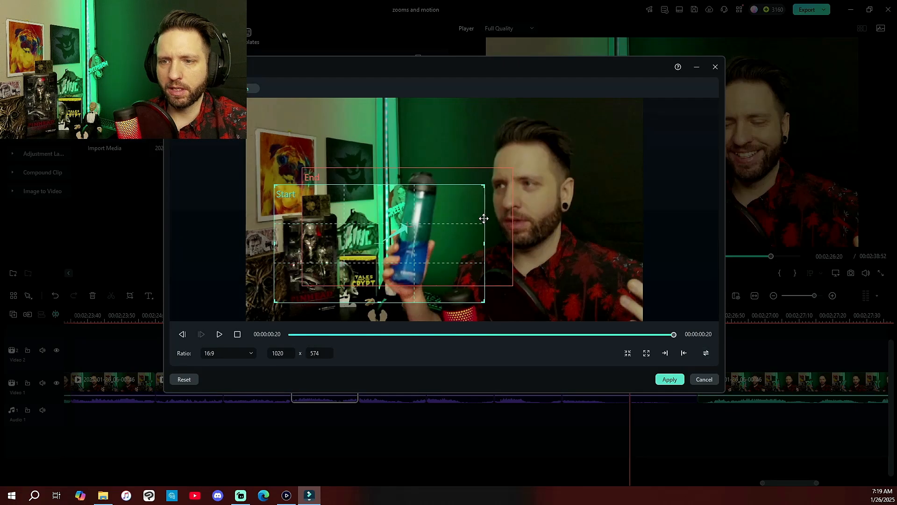
pyautogui.moveTo(438, 234); pyautogui.dragTo(447, 234)
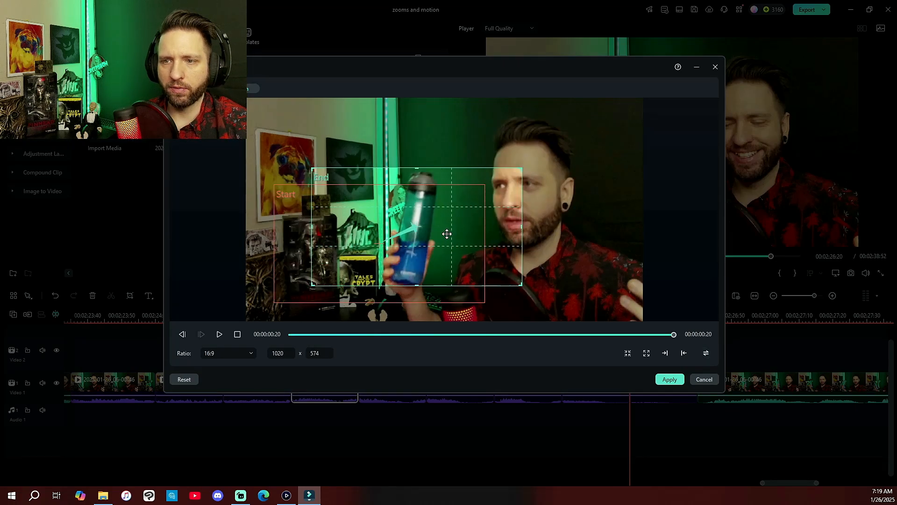
pyautogui.click(669, 379)
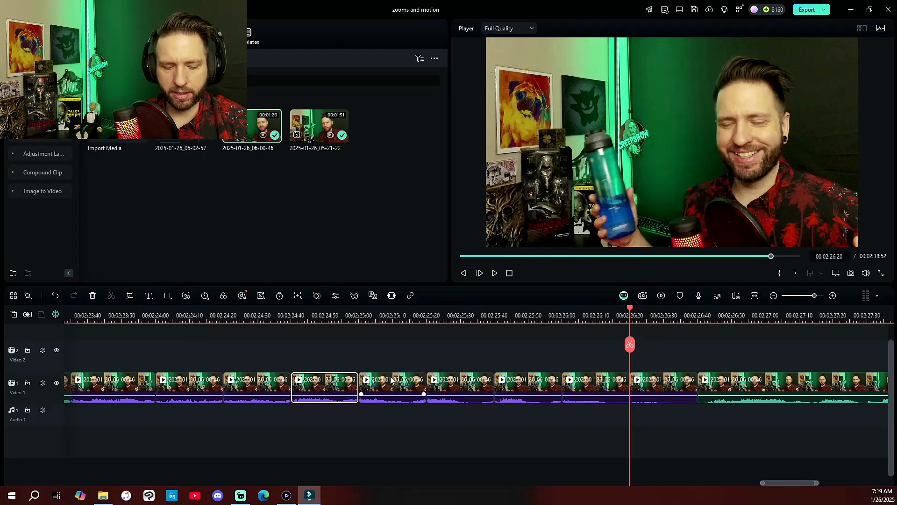
# For the segment starting at 00:02:25:00, swap the pan frames, move the End frame onto the bottle at the last frame, and apply.
pyautogui.click(394, 384)
pyautogui.hotkey('alt', 'c')
pyautogui.click(706, 353)
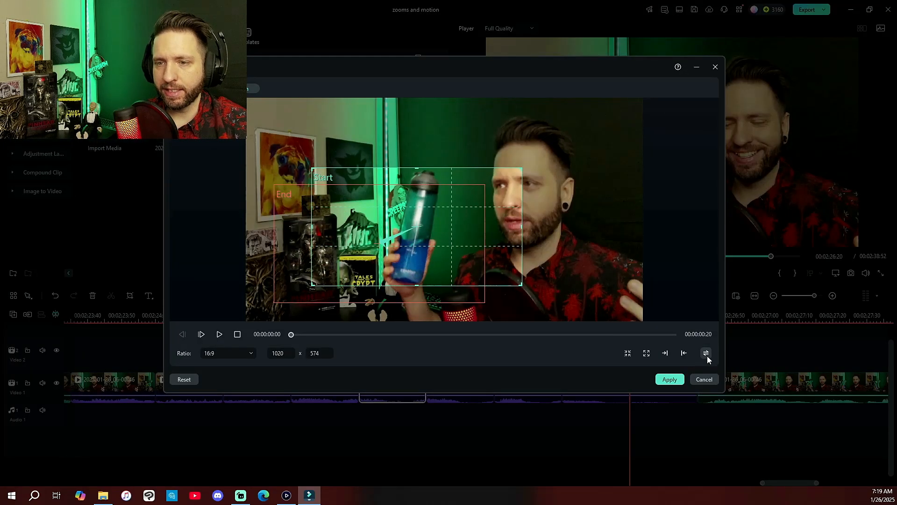
pyautogui.click(367, 288)
pyautogui.moveTo(348, 284); pyautogui.dragTo(394, 248)
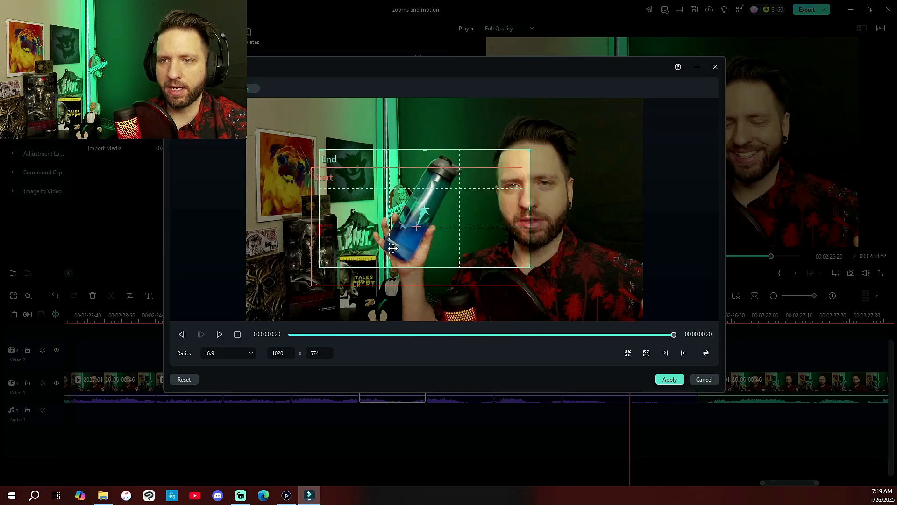
pyautogui.click(670, 379)
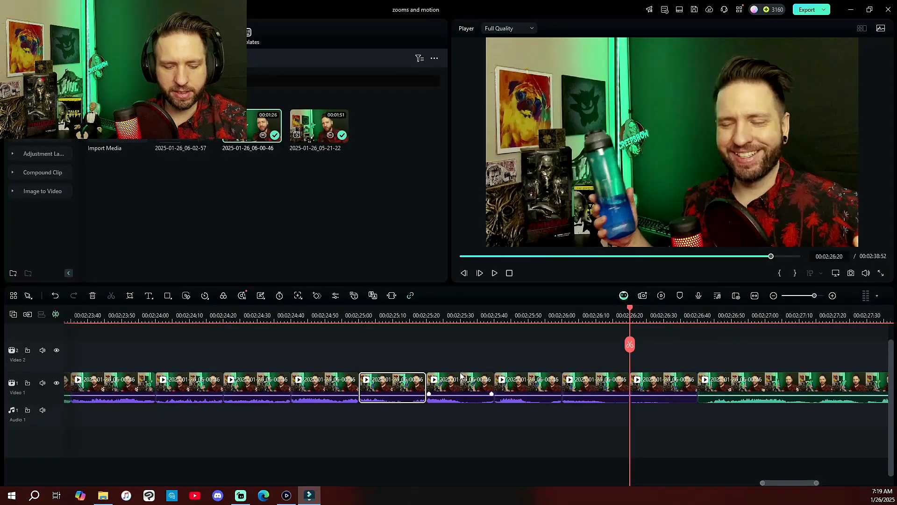
# Pan the segment starting at 00:02:25:20 by swapping the frames and placing the End frame over the bottle at the last frame.
pyautogui.click(461, 384)
pyautogui.hotkey('alt', 'c')
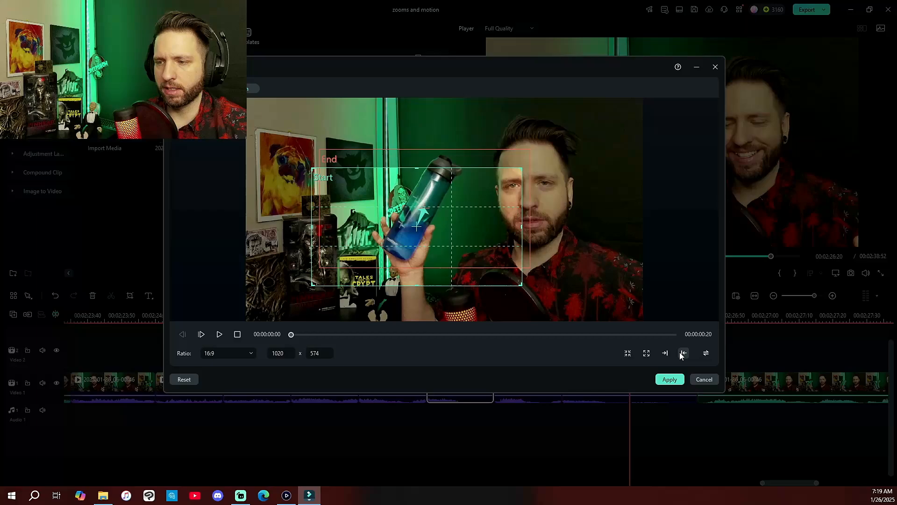
pyautogui.click(704, 354)
pyautogui.click(482, 280)
pyautogui.moveTo(474, 268); pyautogui.dragTo(447, 241)
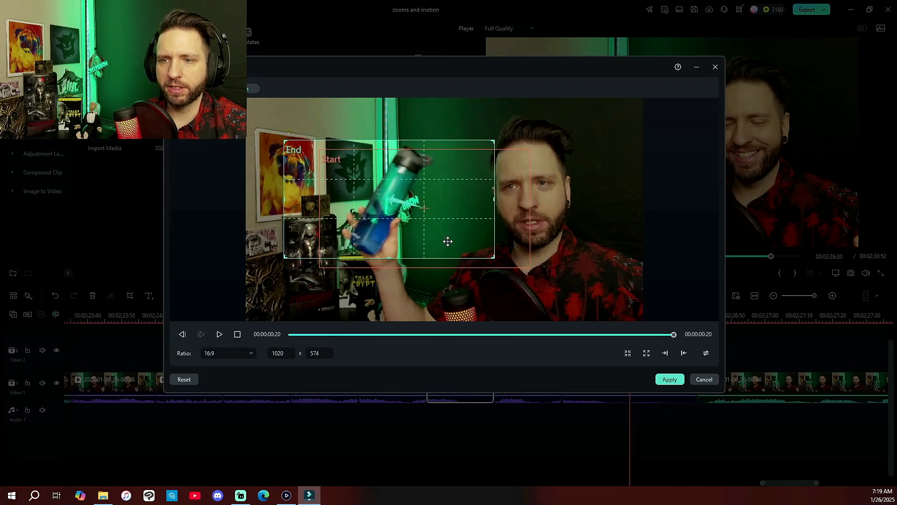
pyautogui.click(669, 379)
# Open the pan and zoom settings of the segment starting at 00:02:25:40.
pyautogui.click(526, 388)
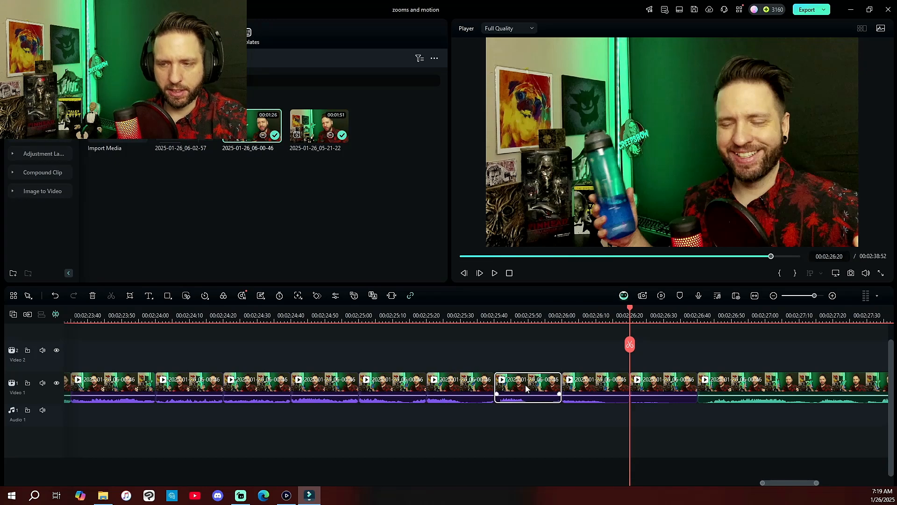
pyautogui.hotkey('alt', 'c')
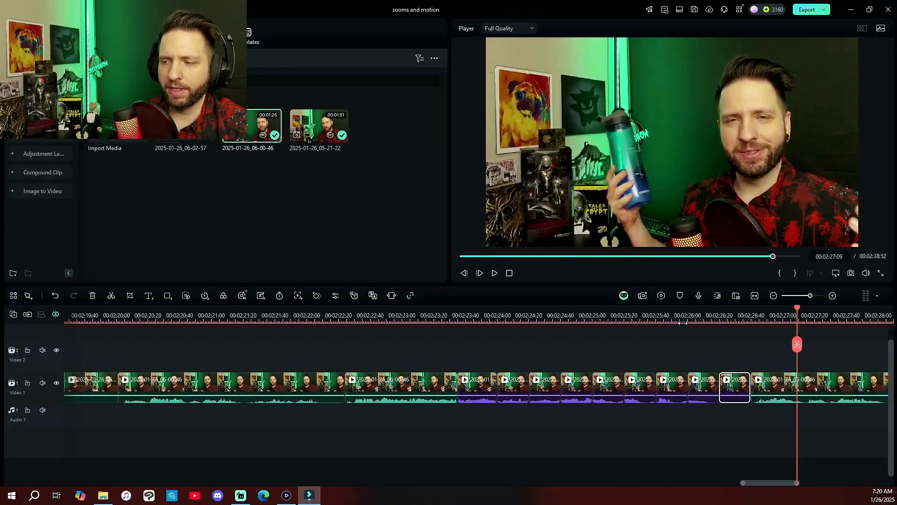
# Split the Video 1 clip after the purple segments at 00:02:31:20.
pyautogui.moveTo(561, 323); pyautogui.dragTo(601, 324)
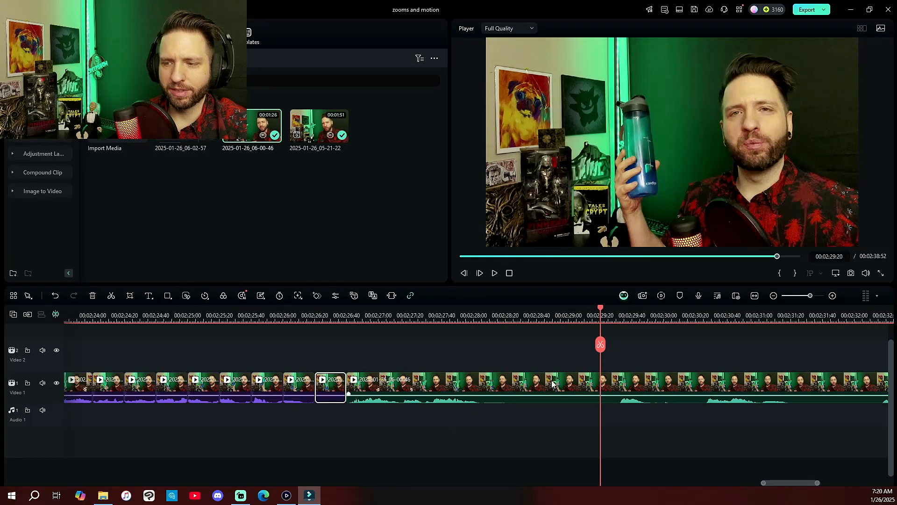
pyautogui.click(791, 363)
pyautogui.hotkey('ctrl', 'b')
# Add Motion Tracking to the segment from 00:02:26:40 to 00:02:31:20, center the tracking box on the bottle and run the tracking.
pyautogui.click(706, 388)
pyautogui.click(298, 296)
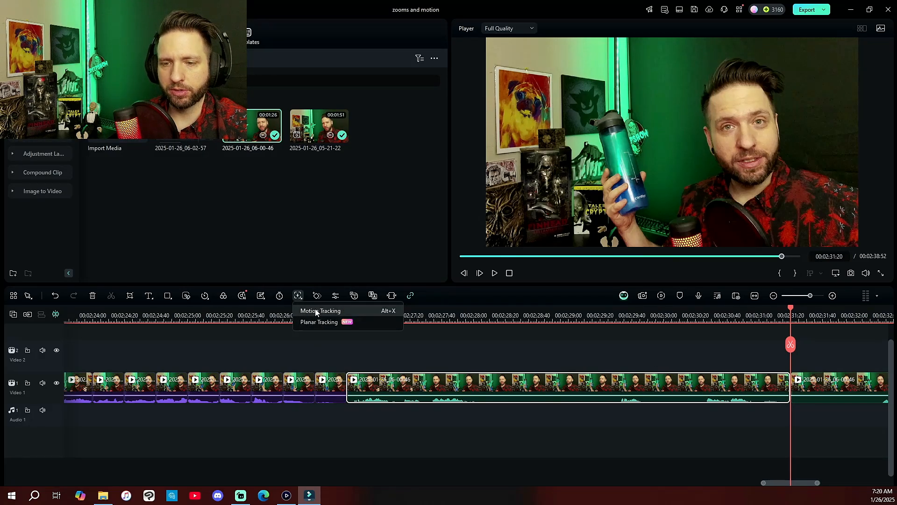
pyautogui.click(309, 312)
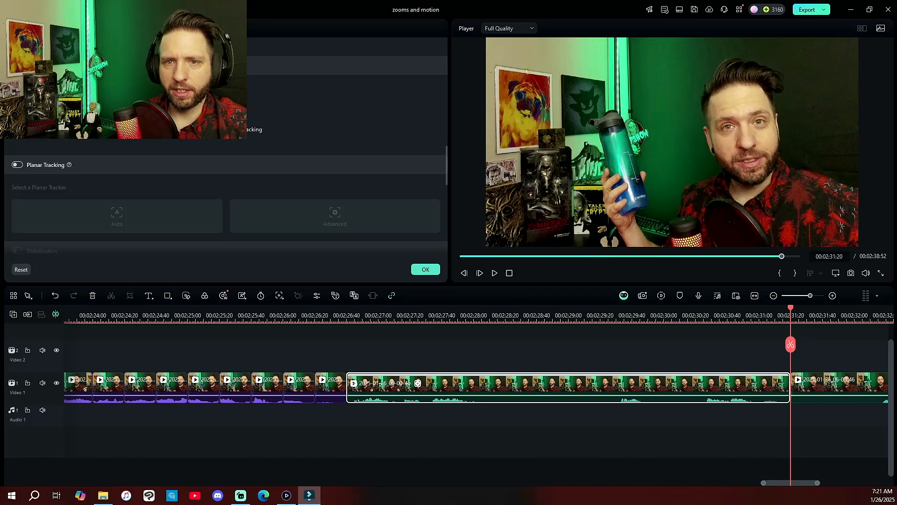
pyautogui.scroll(2, 95, 150)
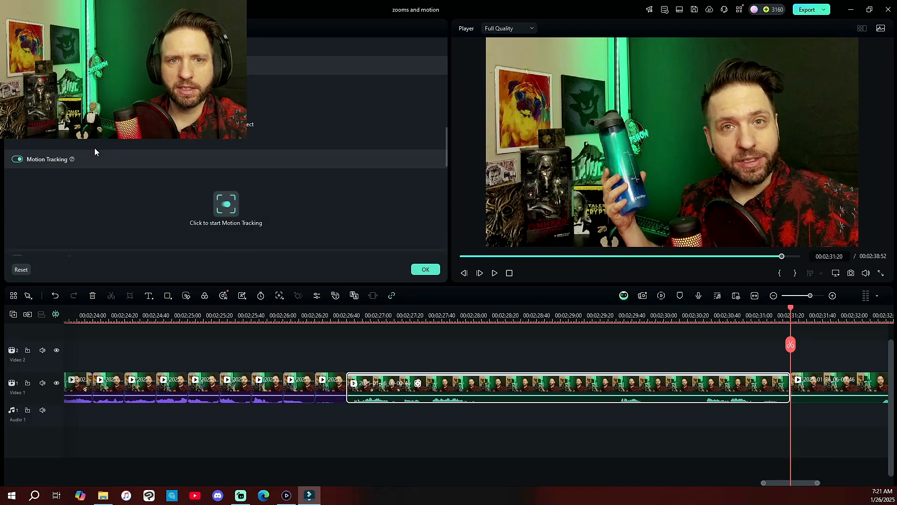
pyautogui.scroll(-2, 96, 152)
pyautogui.click(226, 157)
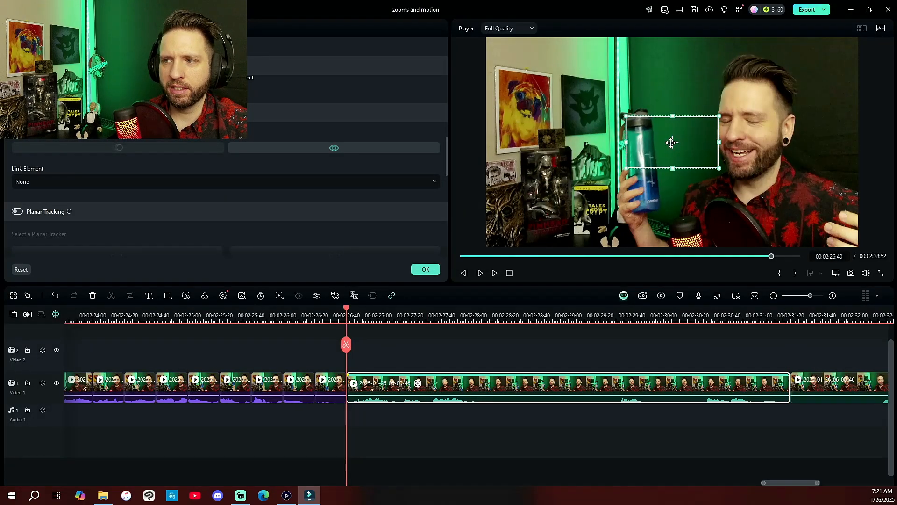
pyautogui.moveTo(673, 143); pyautogui.dragTo(641, 159)
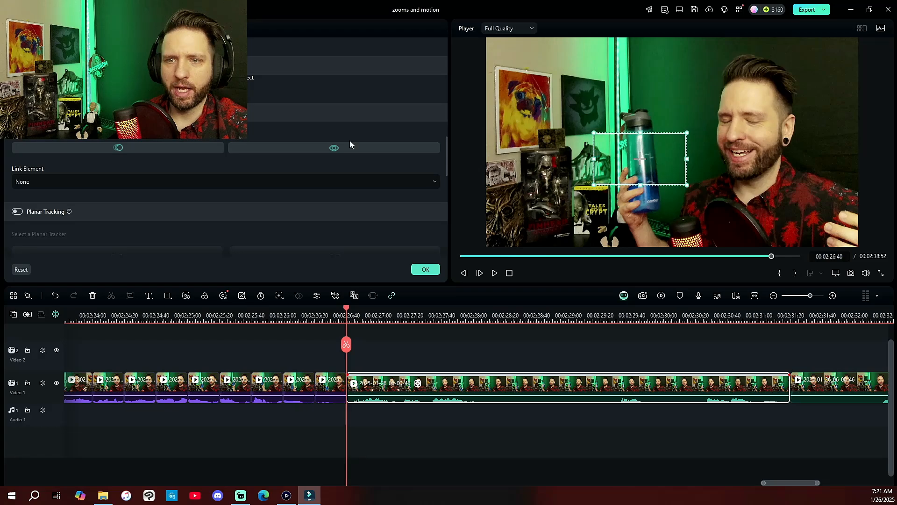
pyautogui.click(131, 145)
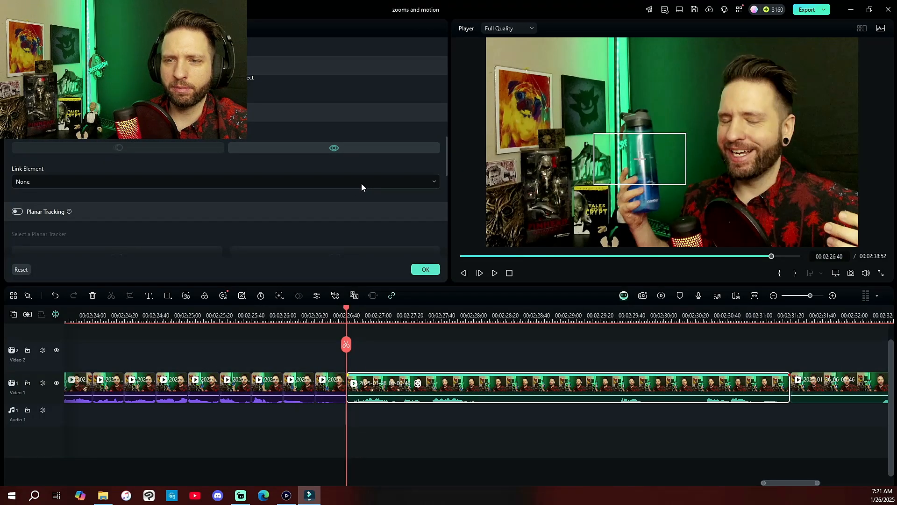
# Check the Link Element options of the tracked segment without choosing another one, and delete its motion tracking.
pyautogui.click(361, 185)
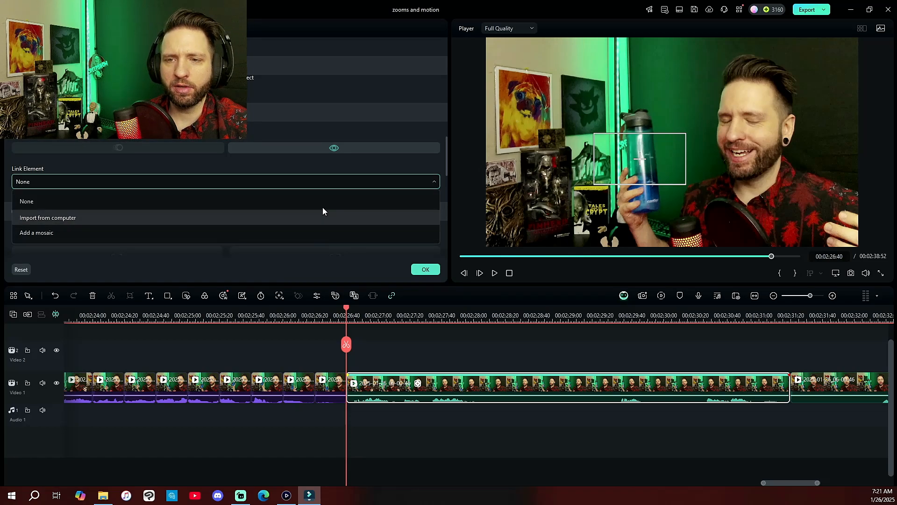
pyautogui.click(357, 184)
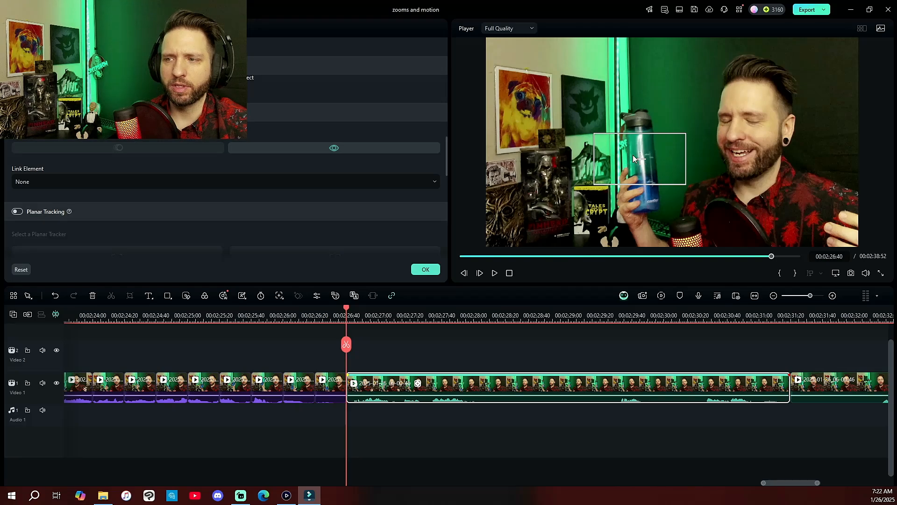
pyautogui.moveTo(70, 211)
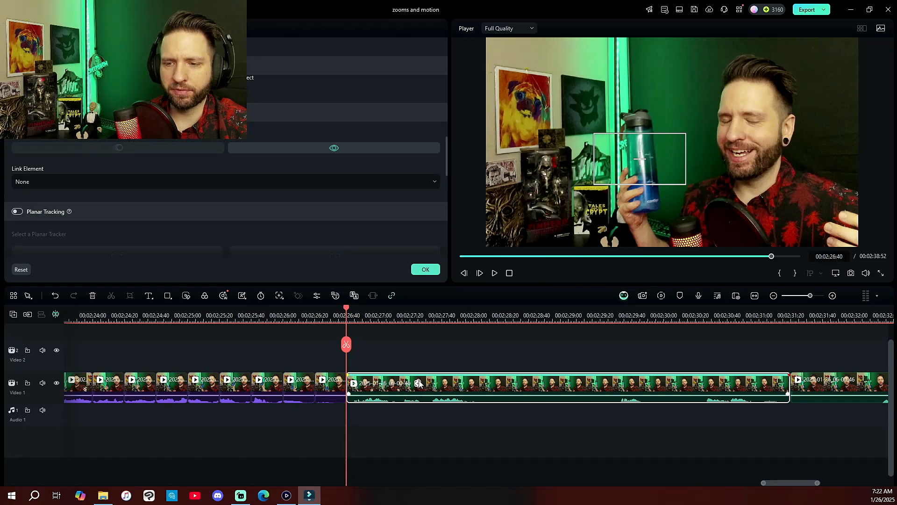
pyautogui.press('Delete')
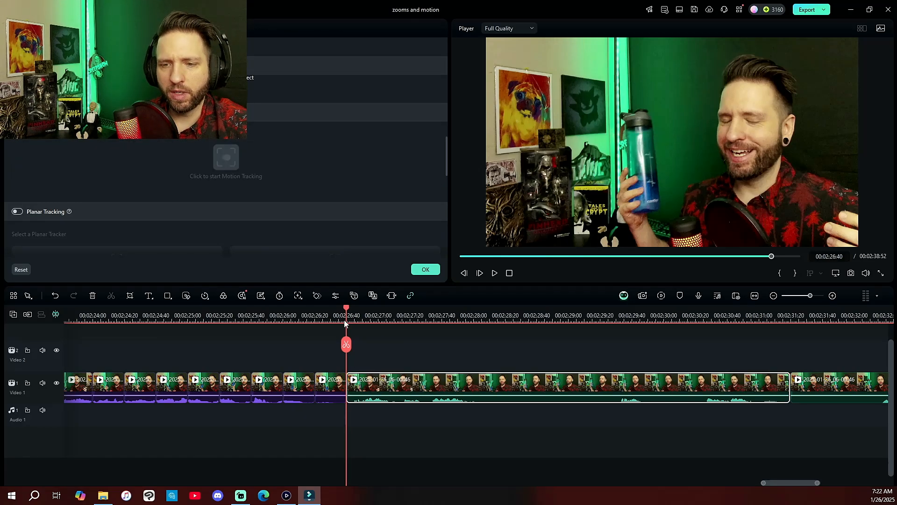
# Play back the panned bottle segments from about 00:02:23:41 to check how the crop follows the bottle.
pyautogui.moveTo(347, 308); pyautogui.dragTo(370, 369)
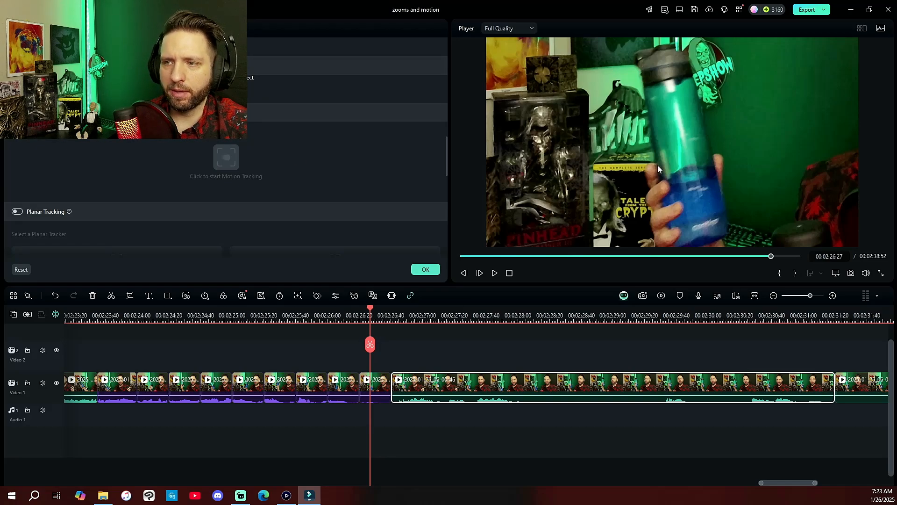
pyautogui.click(107, 364)
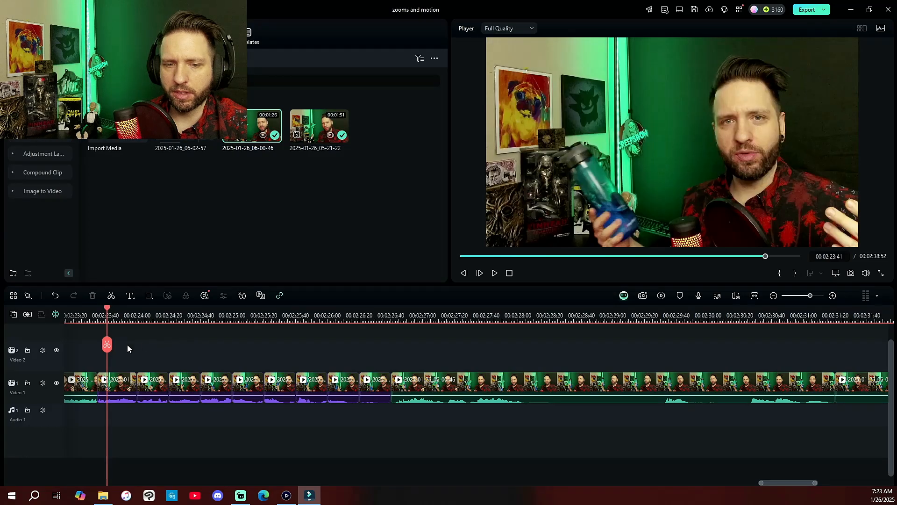
pyautogui.click(212, 371)
pyautogui.press('space')
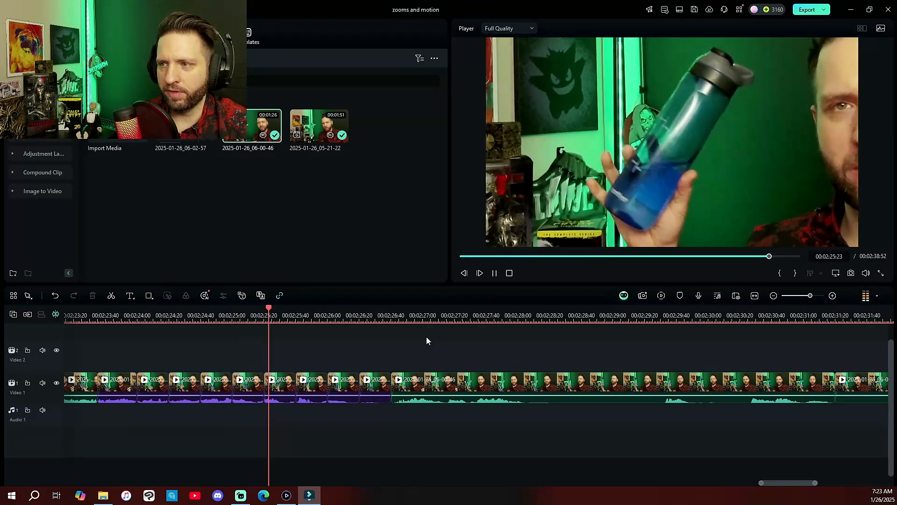
pyautogui.press('space')
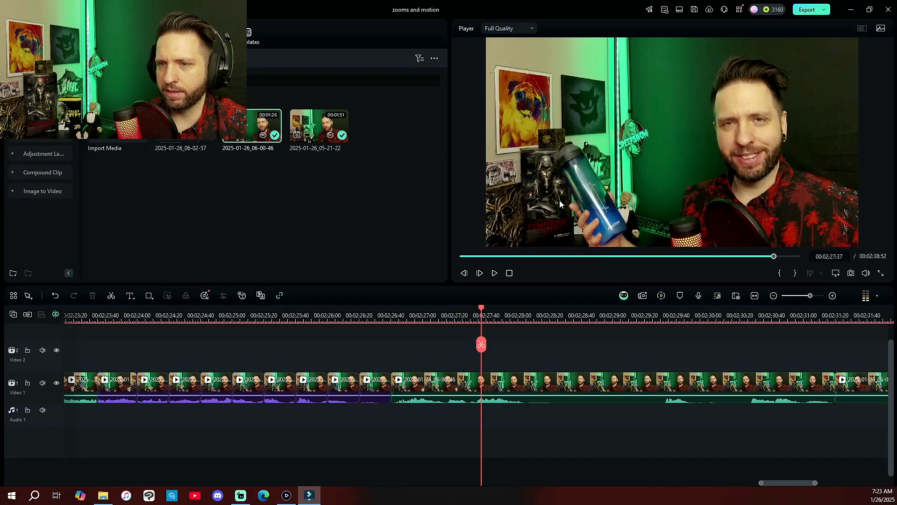